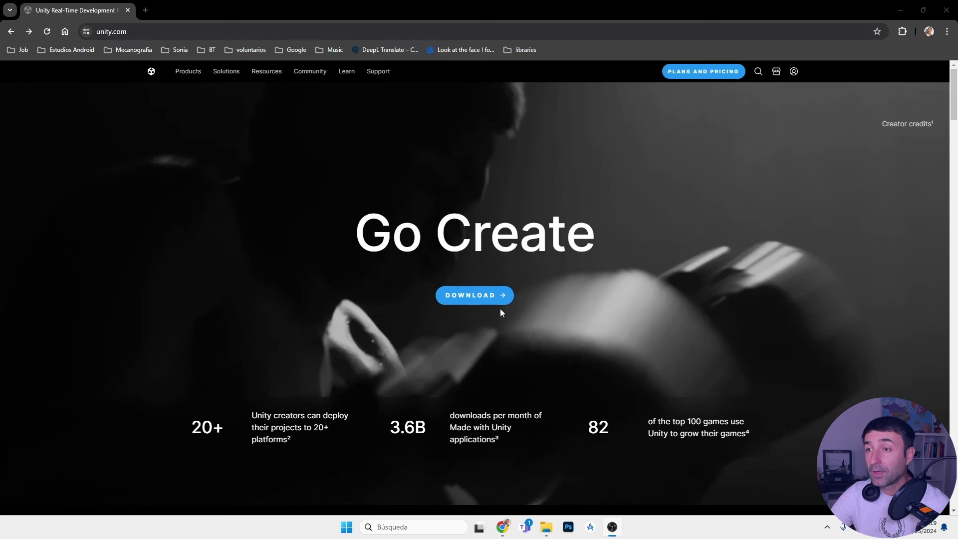
Open the Unity download page and highlight the Unity Hub and Unity version step headings.
left_click(486, 300)
scroll(611, 327, "down", 3)
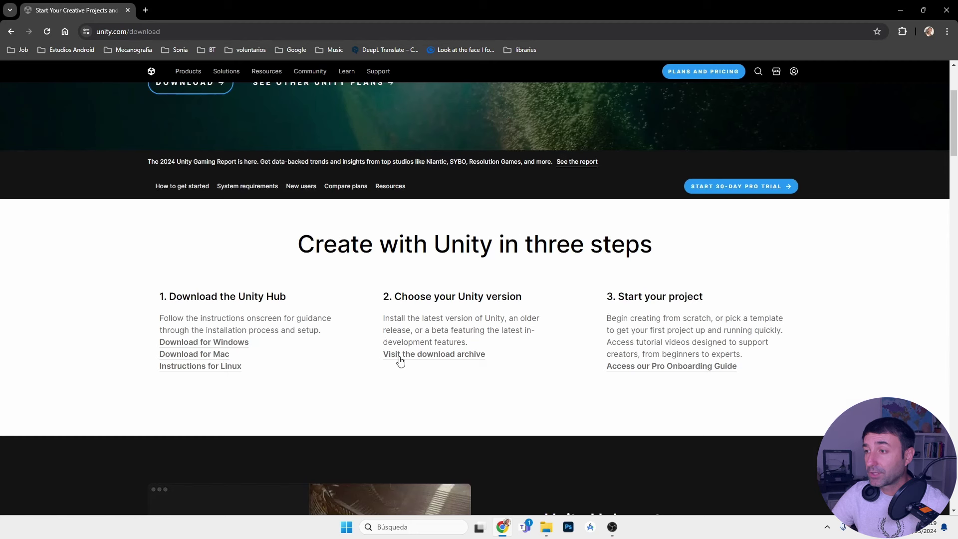
left_click_drag(239, 296, 286, 296)
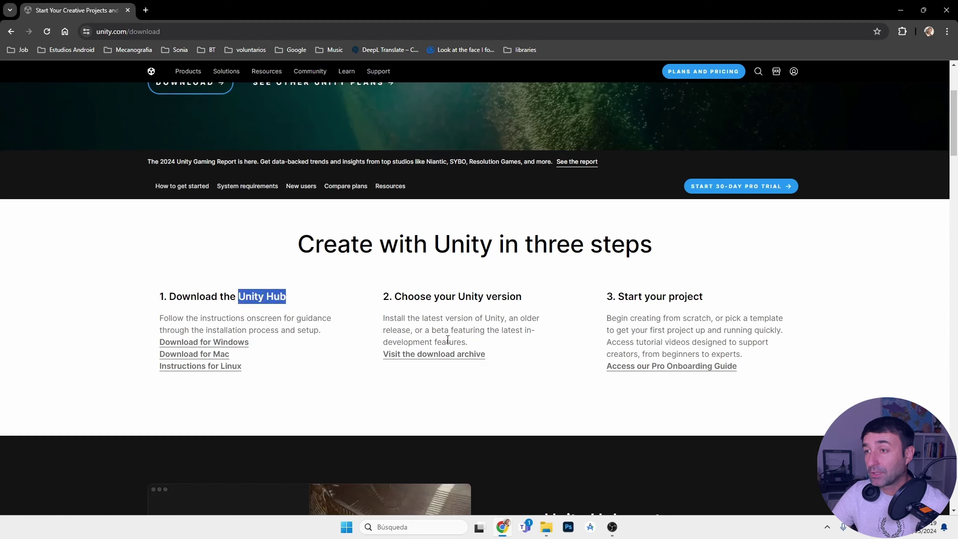
left_click_drag(396, 295, 523, 289)
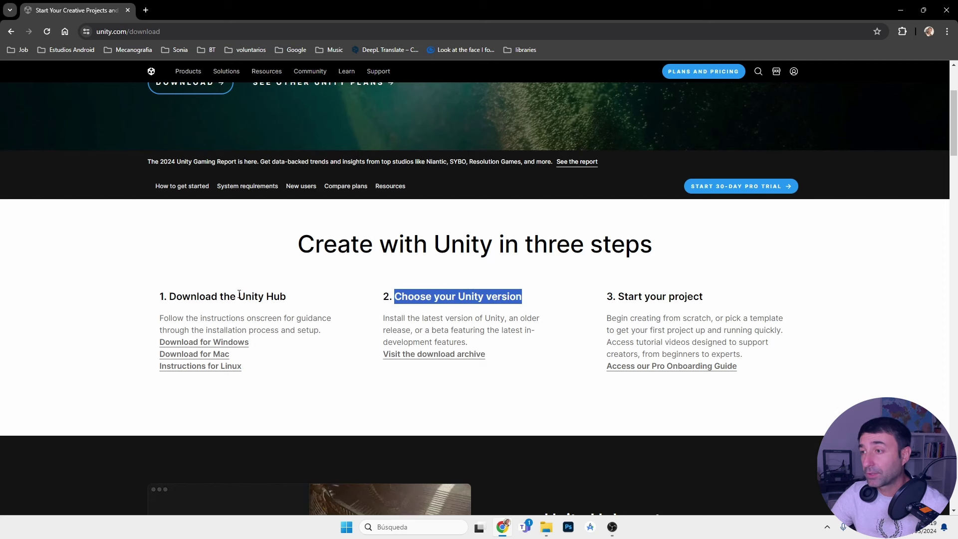
left_click_drag(238, 297, 286, 297)
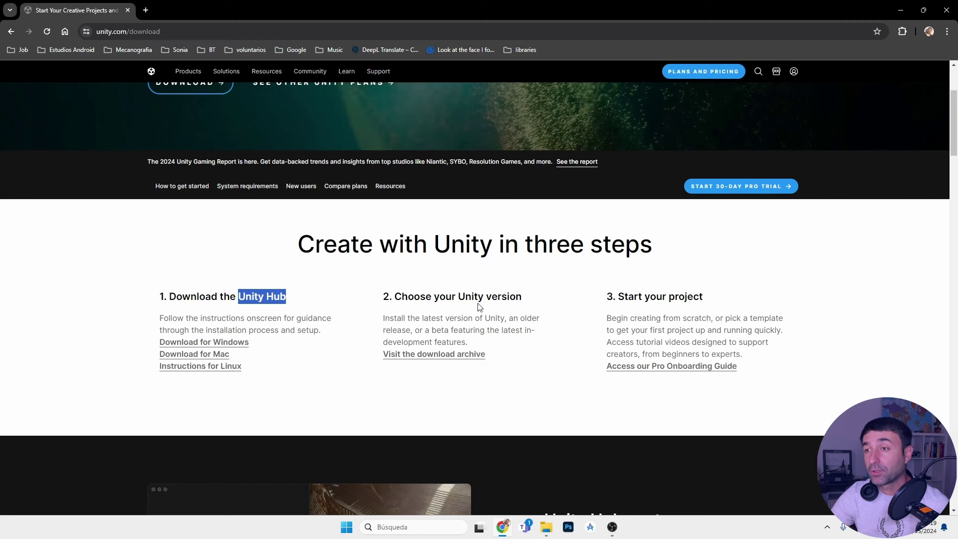
left_click_drag(459, 297, 522, 298)
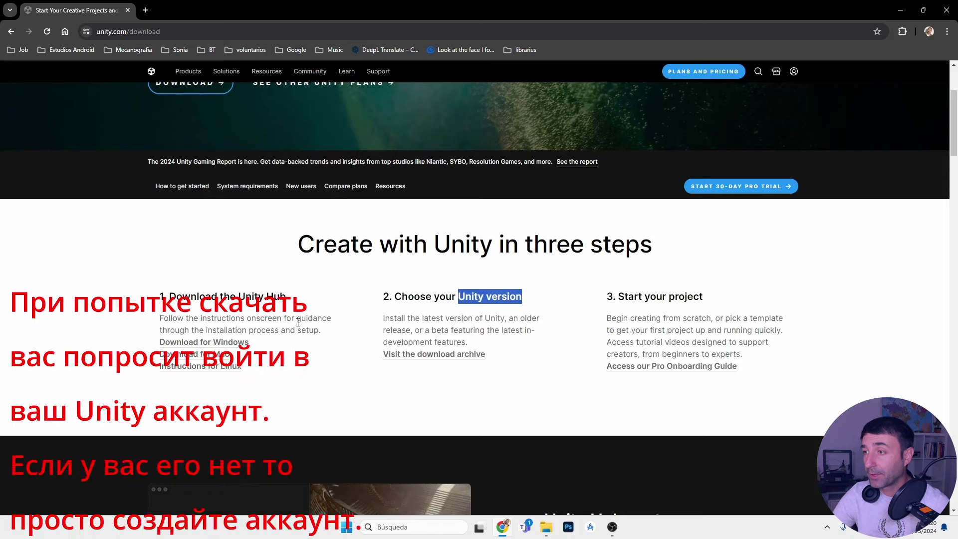
left_click_drag(238, 297, 286, 296)
left_click_drag(459, 297, 522, 297)
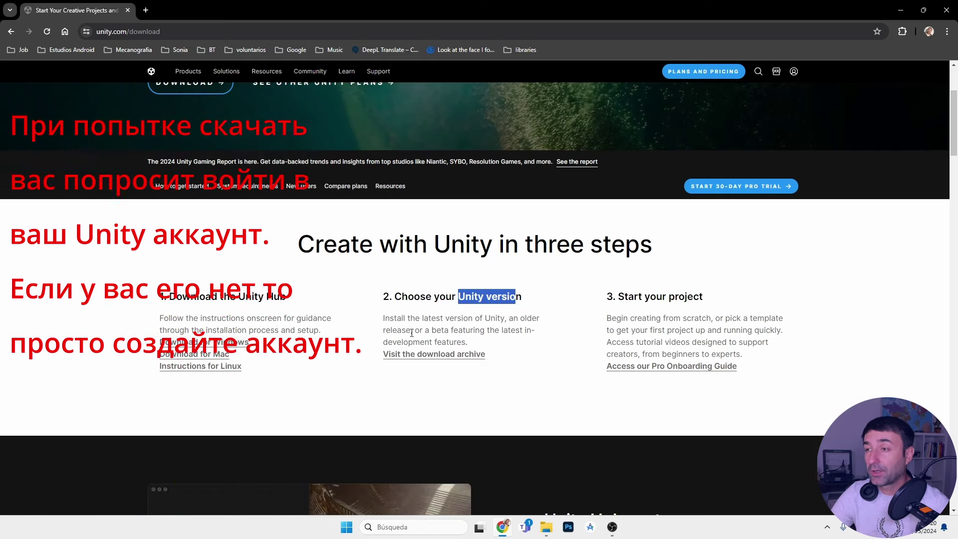
left_click(416, 319)
left_click_drag(459, 296, 522, 296)
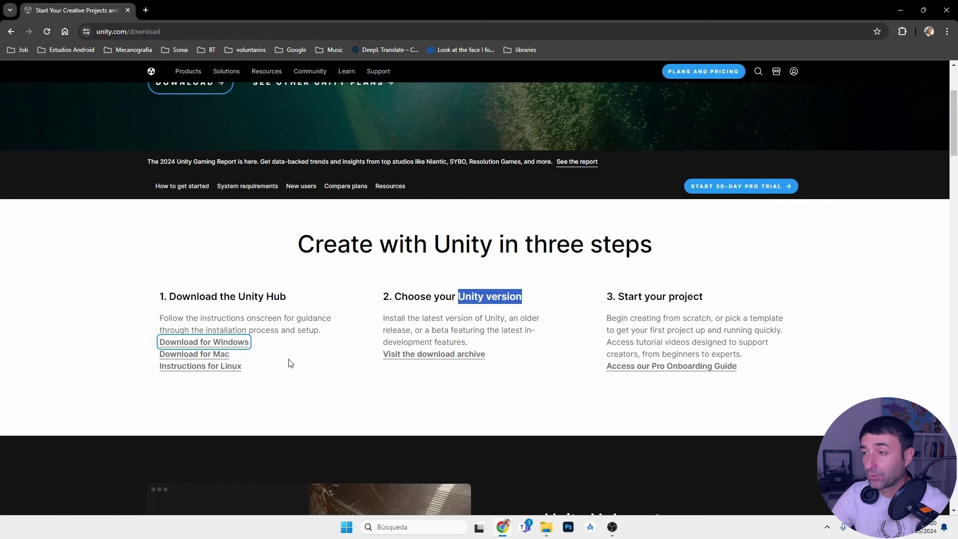
Download UnityHubSetup.exe for Windows and reveal it in the Descargas folder.
left_click(217, 346)
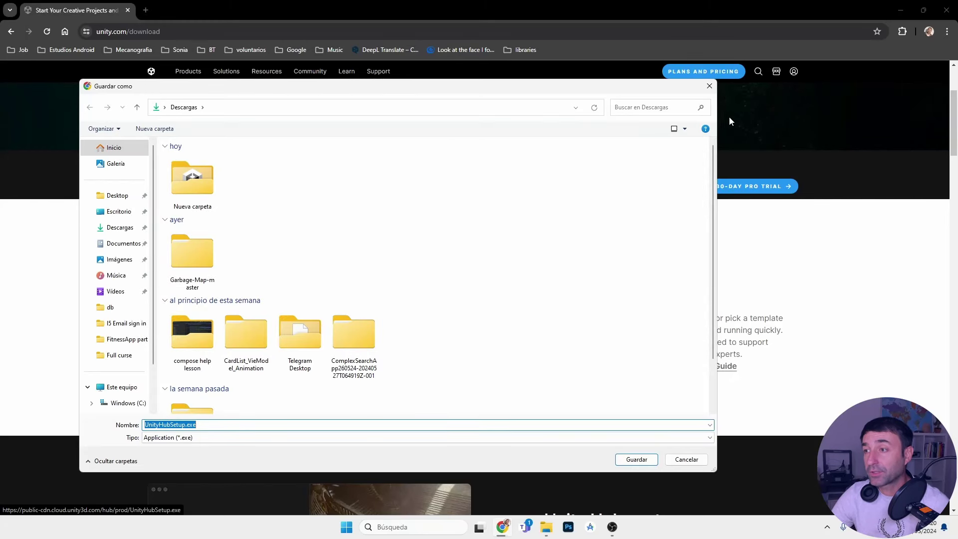
left_click(709, 86)
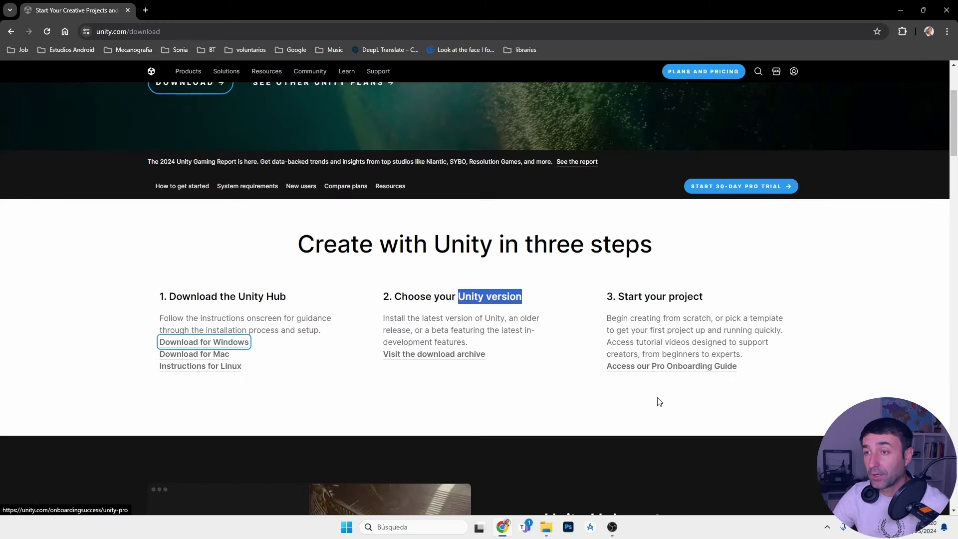
left_click(546, 527)
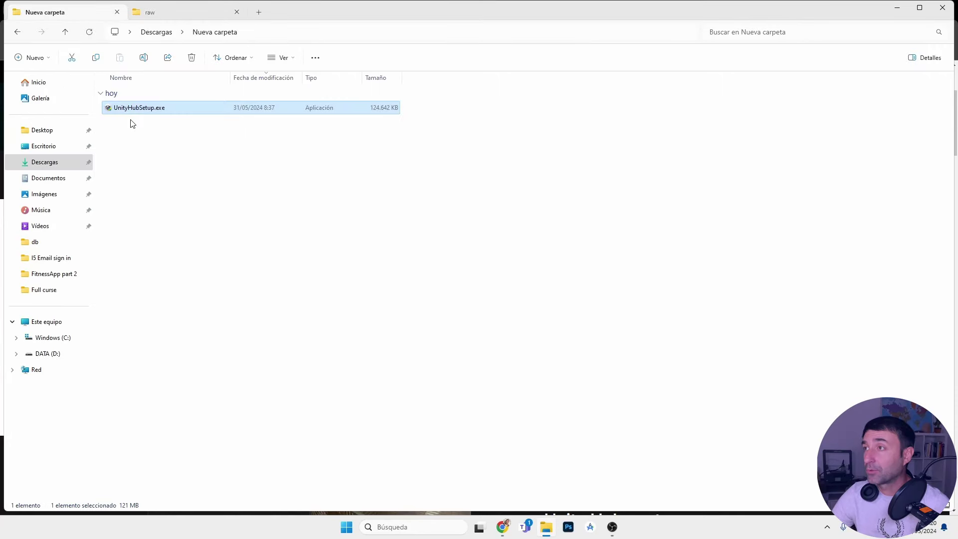
Run UnityHubSetup.exe, install into C:\Program Files\Unity Hub, and launch Unity Hub 3.8.0.
double_click(145, 109)
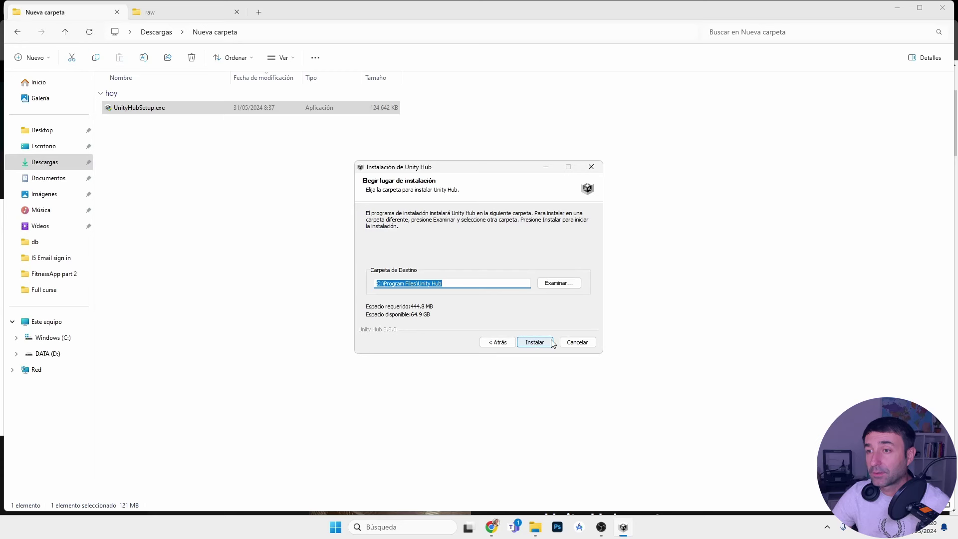
left_click(539, 345)
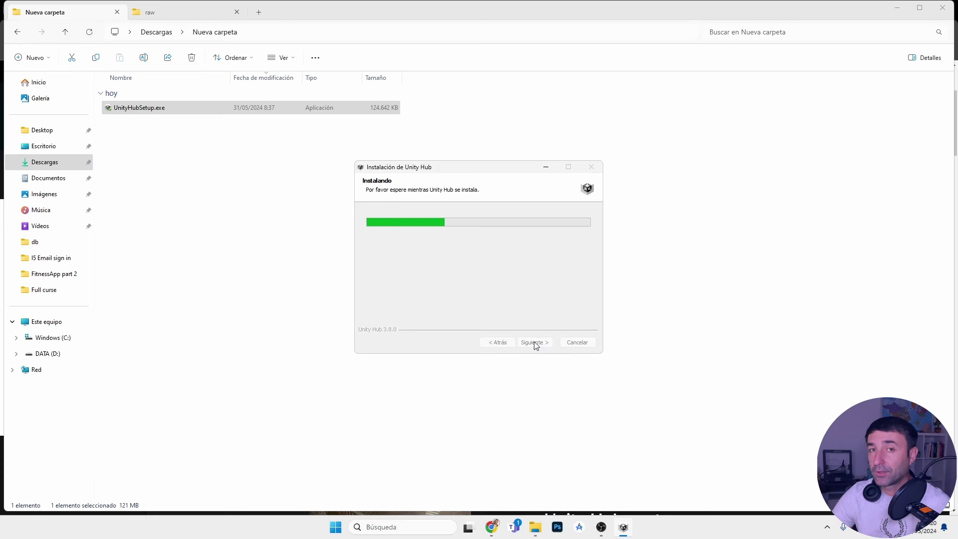
left_click(532, 343)
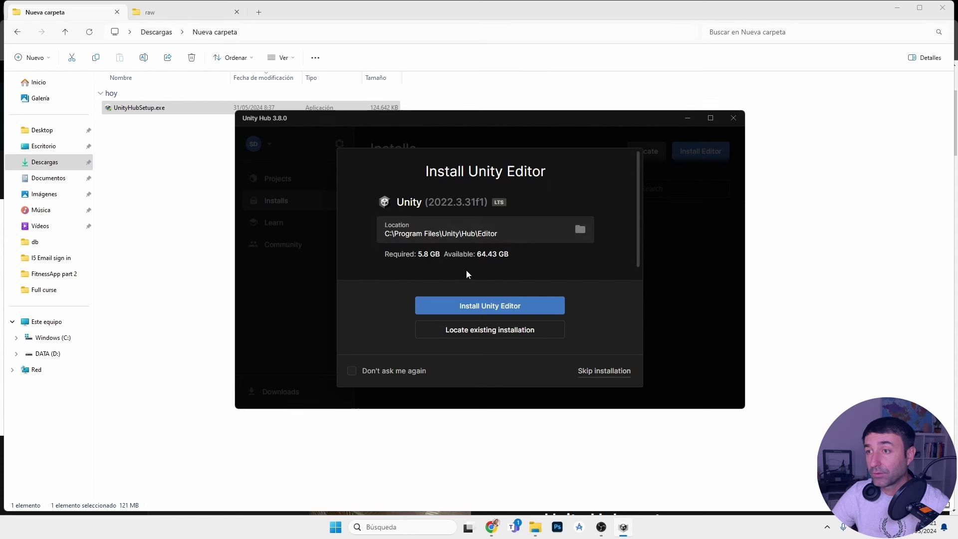
Check the 5.8 GB space requirement and install the Unity 2022.3.31f1 LTS editor.
left_click_drag(418, 254, 429, 254)
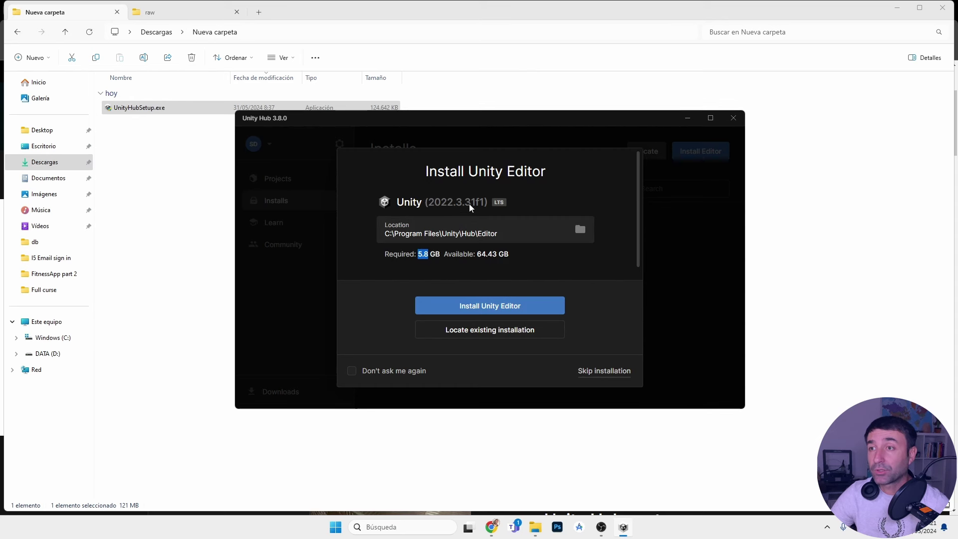
left_click(494, 307)
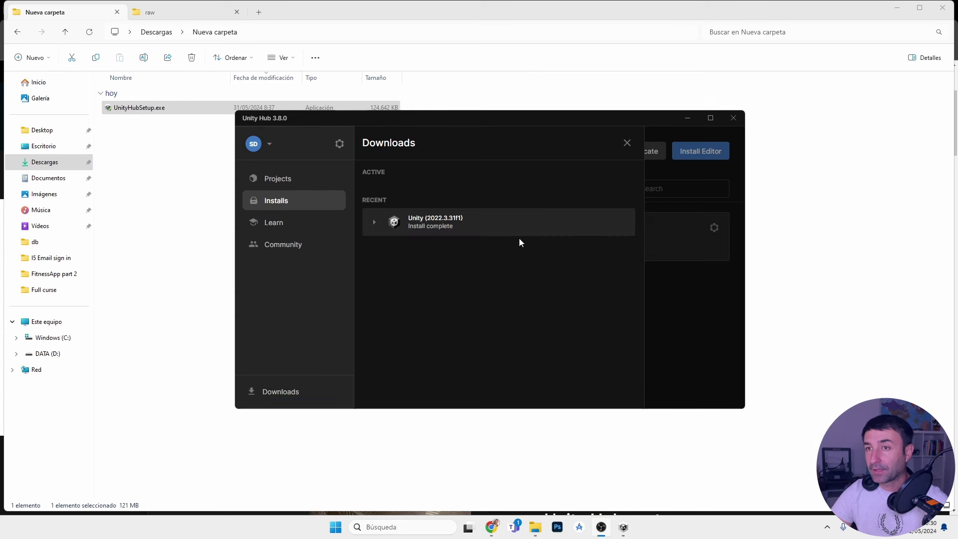
Check the installed components, browse Learn and Community, then view the Installs list.
left_click(373, 224)
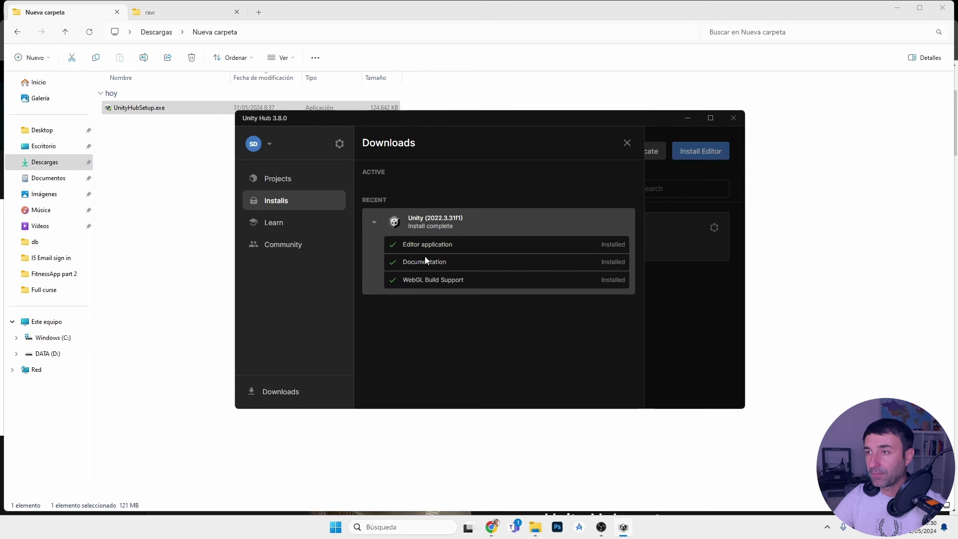
left_click(375, 223)
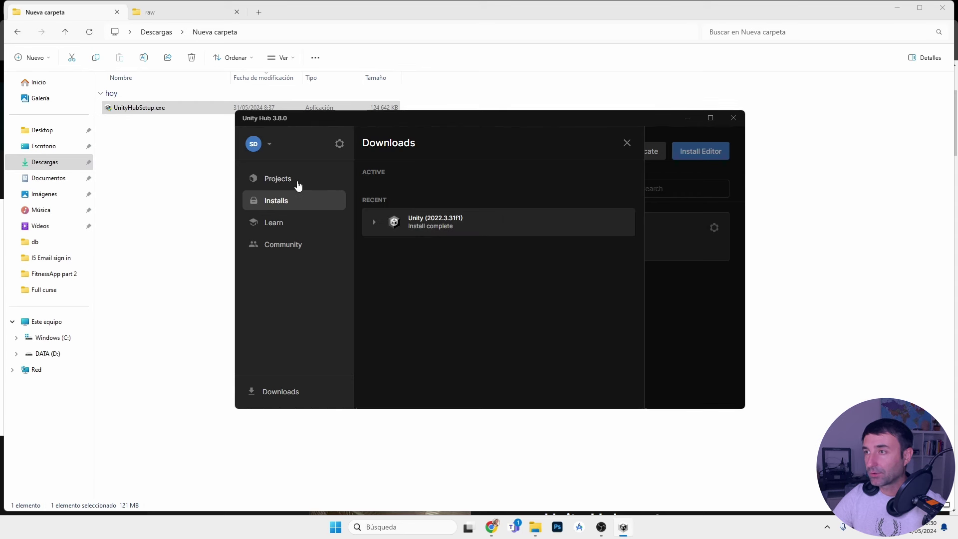
left_click(279, 223)
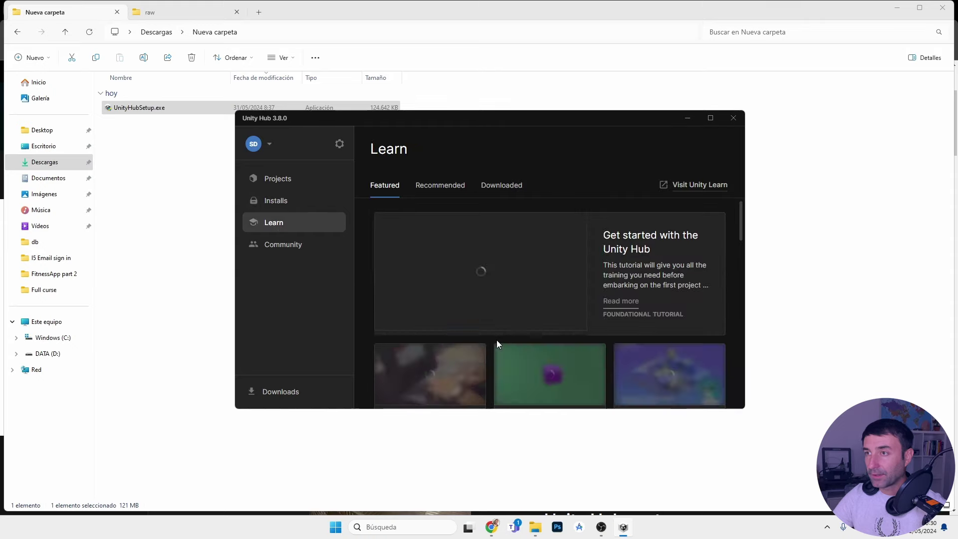
left_click(273, 248)
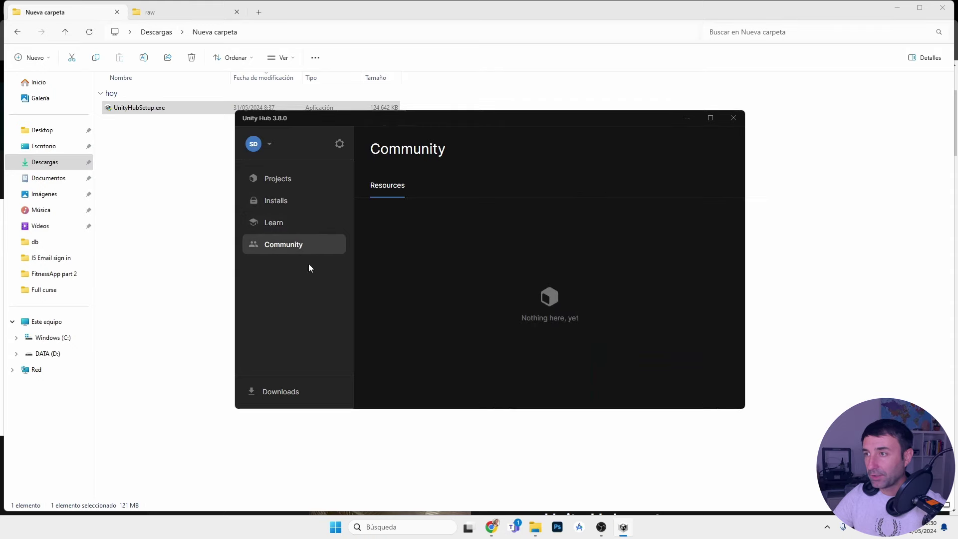
left_click(284, 222)
left_click(286, 203)
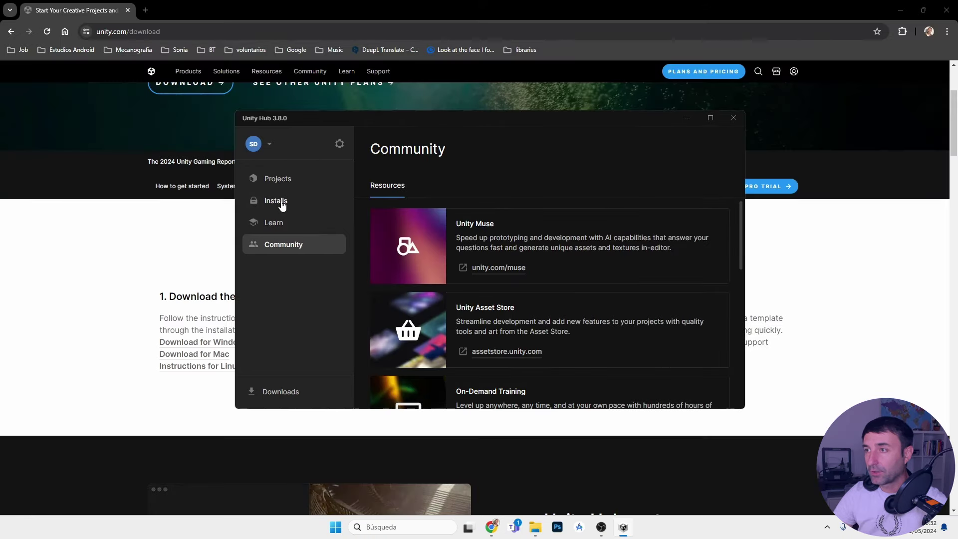
left_click(277, 202)
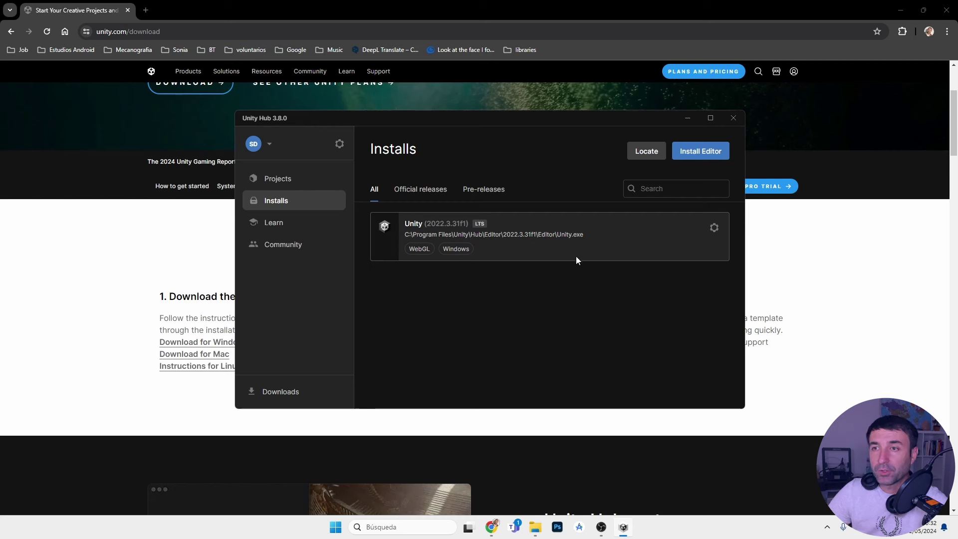
Add modules to 2022.3.31f1: tick Android Build Support with OpenJDK and SDK & NDK Tools.
left_click(715, 229)
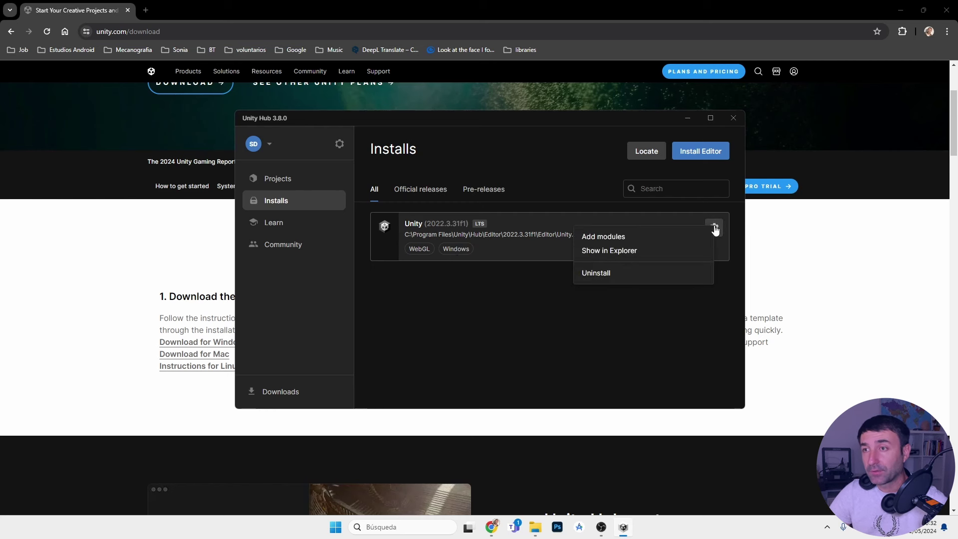
left_click(602, 239)
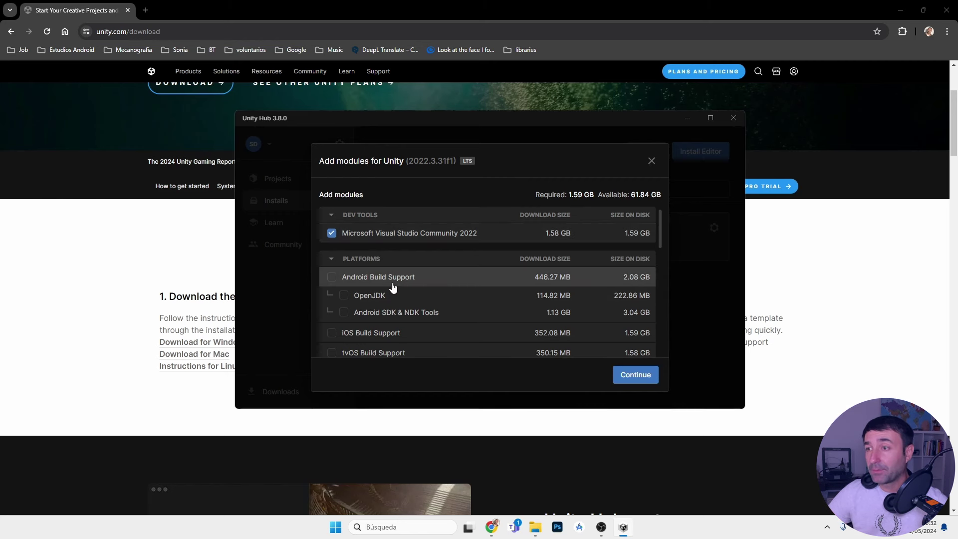
left_click(331, 277)
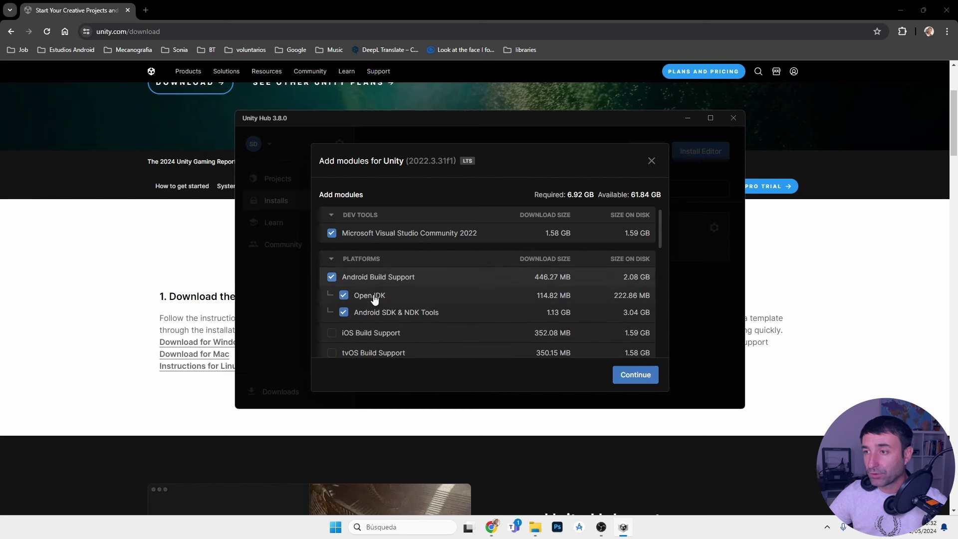
scroll(418, 317, "down", 1)
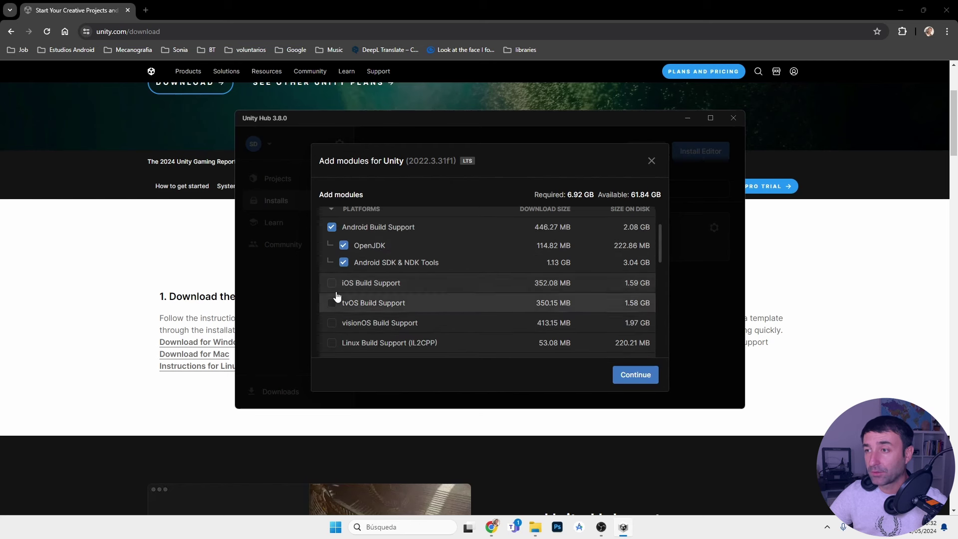
scroll(349, 294, "up", 1)
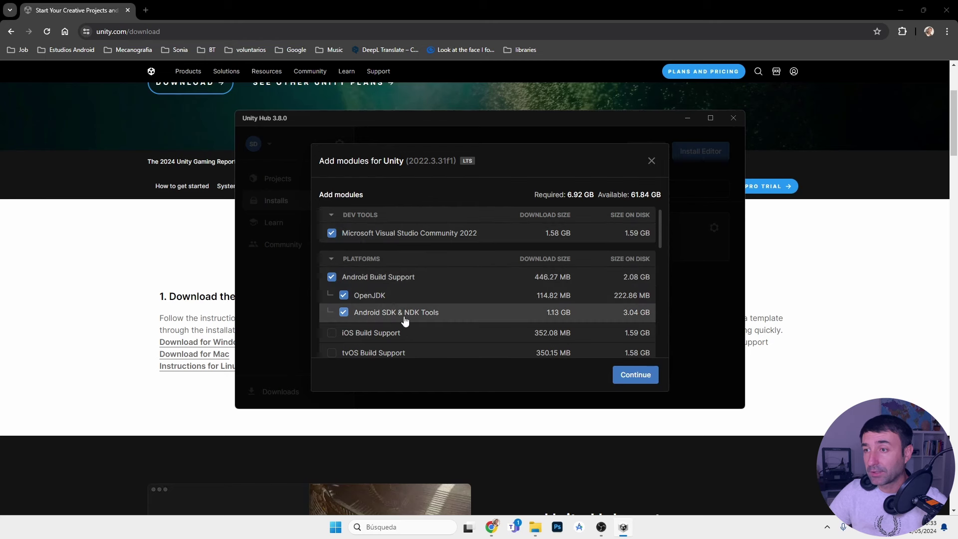
Agree to the Visual Studio and Android SDK/NDK license terms and start the module installation.
left_click(637, 374)
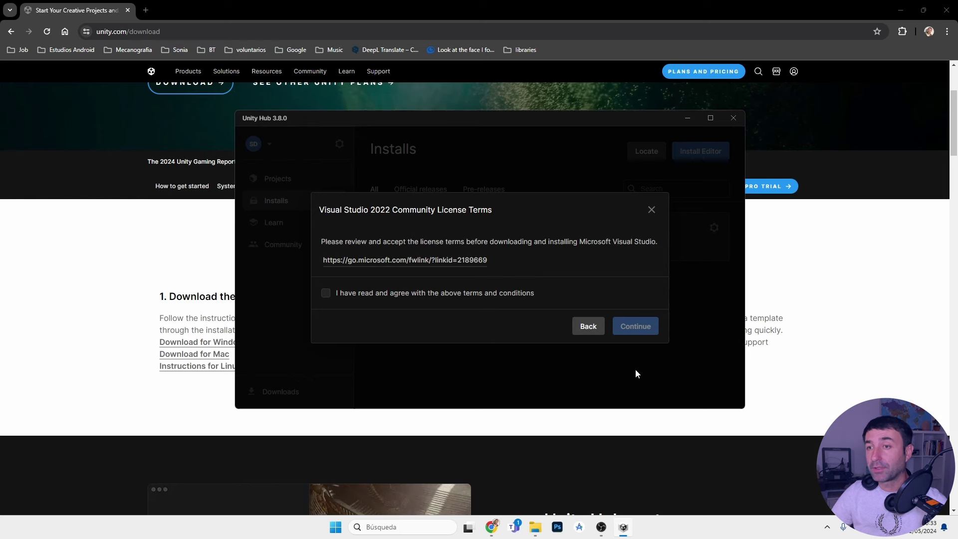
left_click(325, 293)
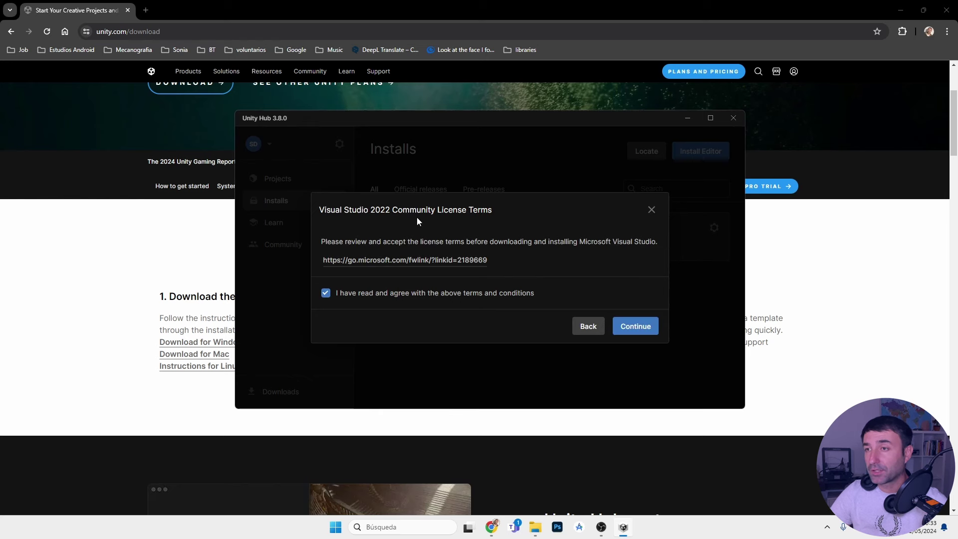
left_click(644, 337)
left_click(325, 350)
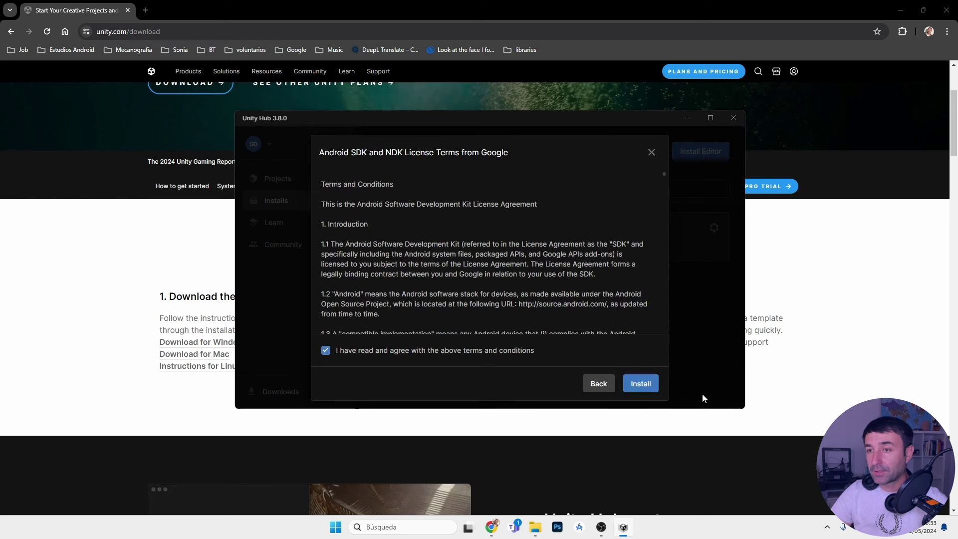
left_click(651, 386)
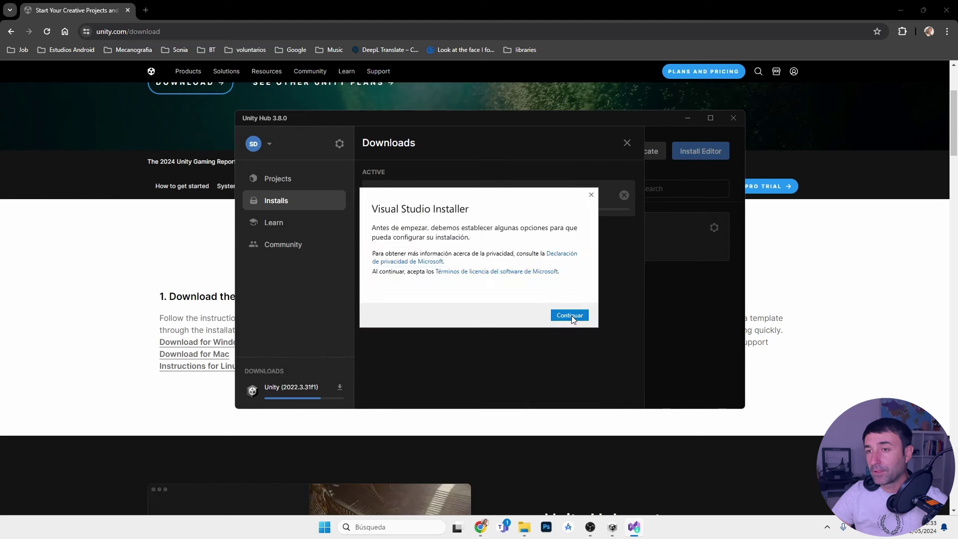
left_click(571, 316)
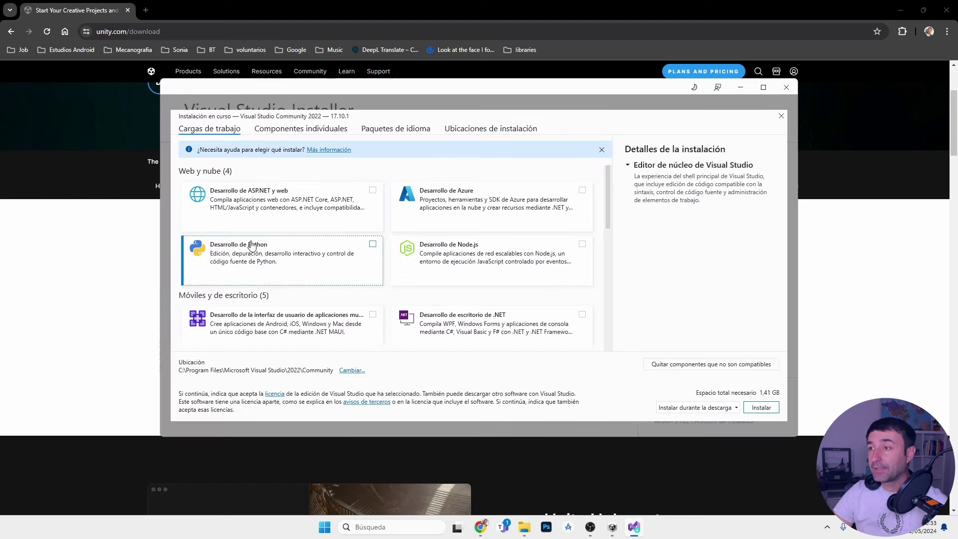
Tick the Desarrollo de juego con Unity workload and install Visual Studio Community 2022.
scroll(436, 292, "down", 1)
scroll(437, 292, "down", 2)
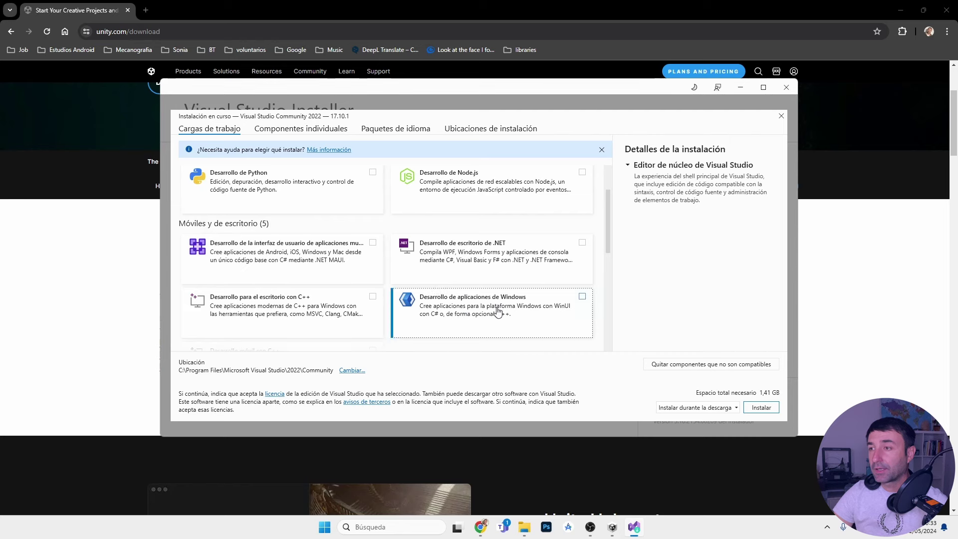
scroll(494, 312, "down", 5)
scroll(492, 311, "down", 3)
scroll(491, 312, "down", 3)
scroll(455, 308, "down", 1)
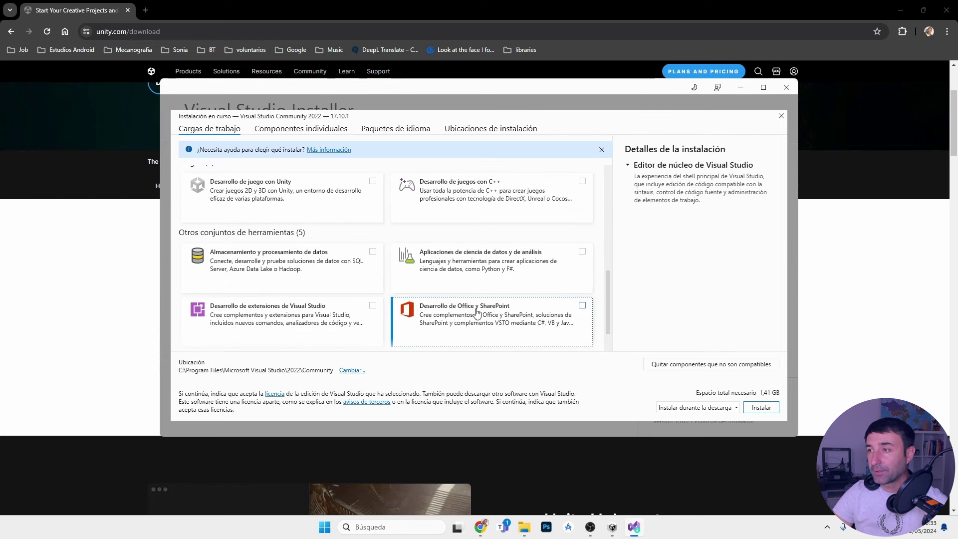
scroll(456, 315, "down", 2)
scroll(476, 314, "up", 1)
scroll(476, 314, "up", 5)
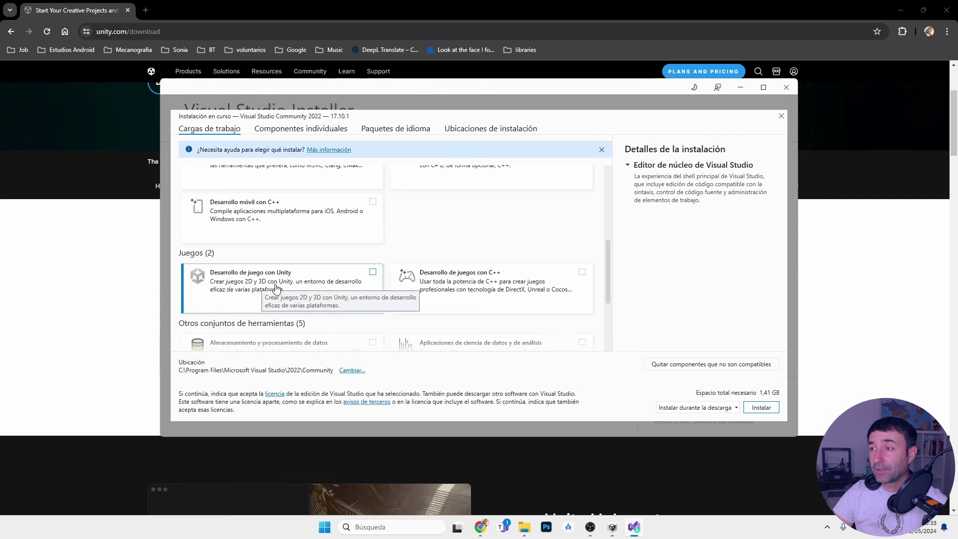
scroll(349, 274, "up", 7)
scroll(371, 259, "up", 4)
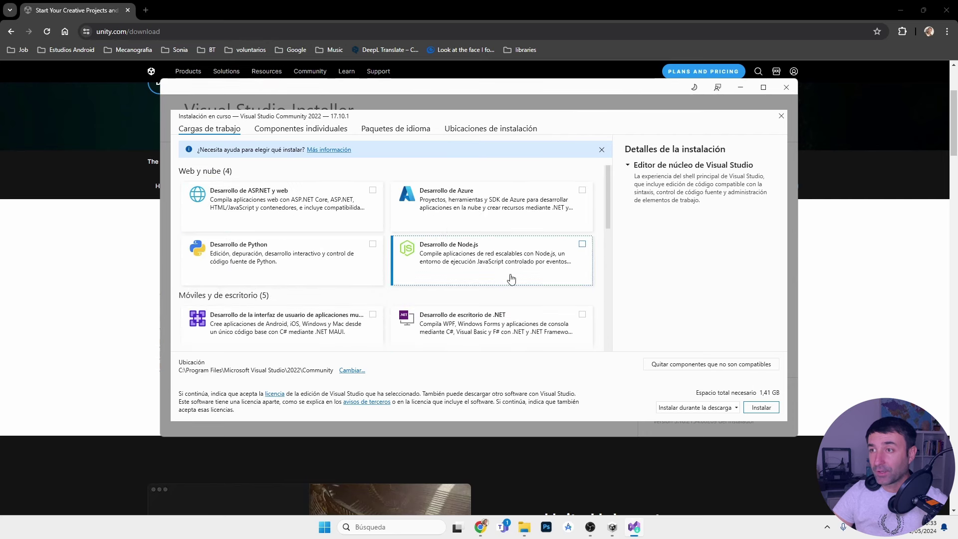
scroll(438, 267, "down", 2)
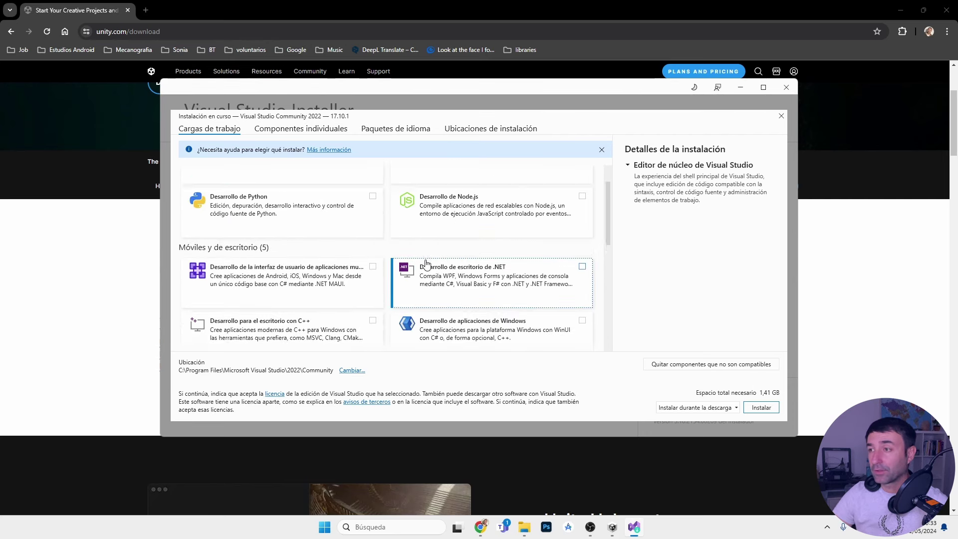
scroll(427, 267, "down", 2)
scroll(363, 272, "down", 2)
scroll(358, 271, "down", 3)
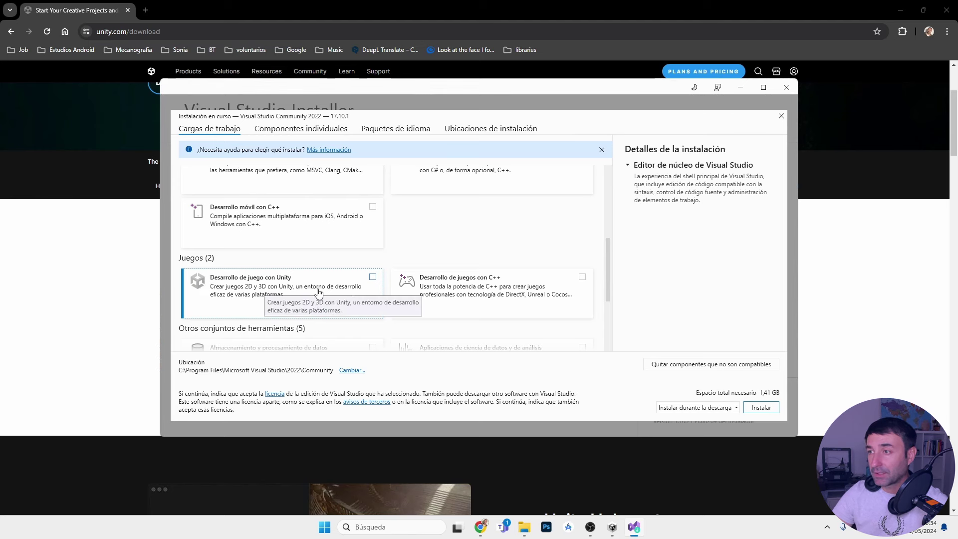
left_click(372, 277)
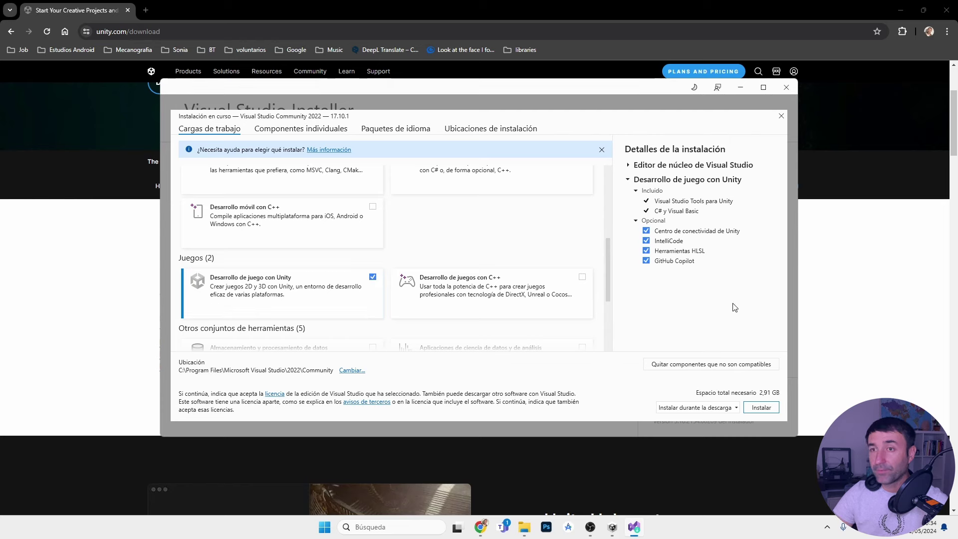
left_click(761, 408)
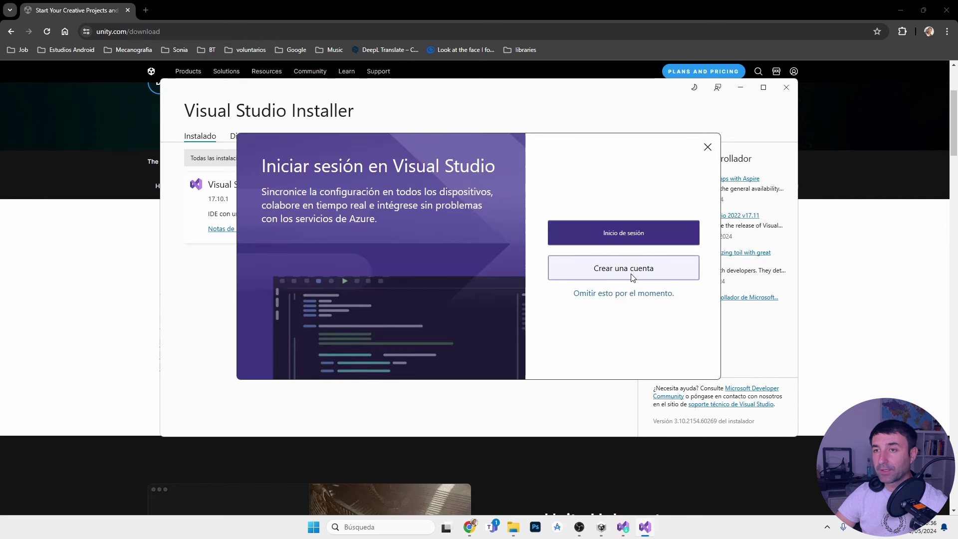
Skip Visual Studio sign-in, choose the Azul theme, start it, and close the start window.
left_click(616, 295)
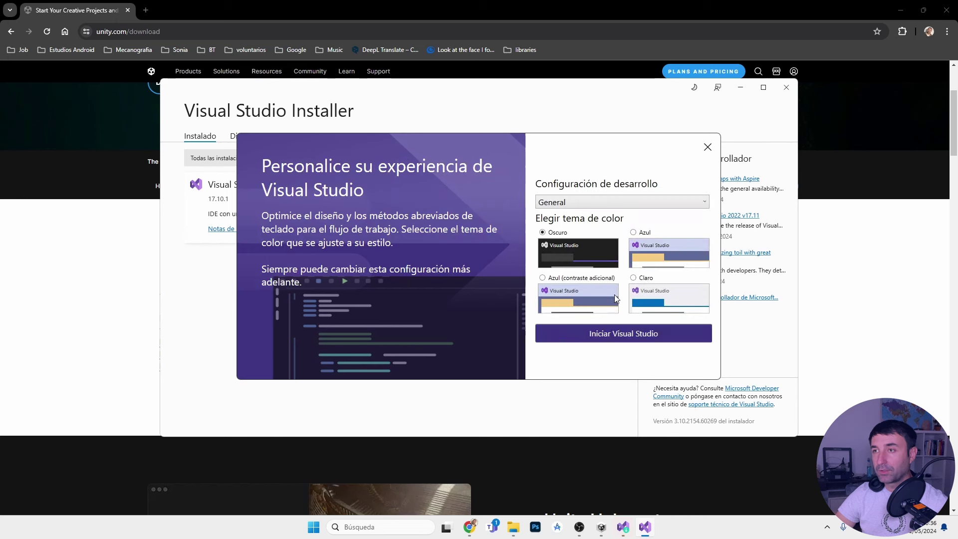
left_click(654, 249)
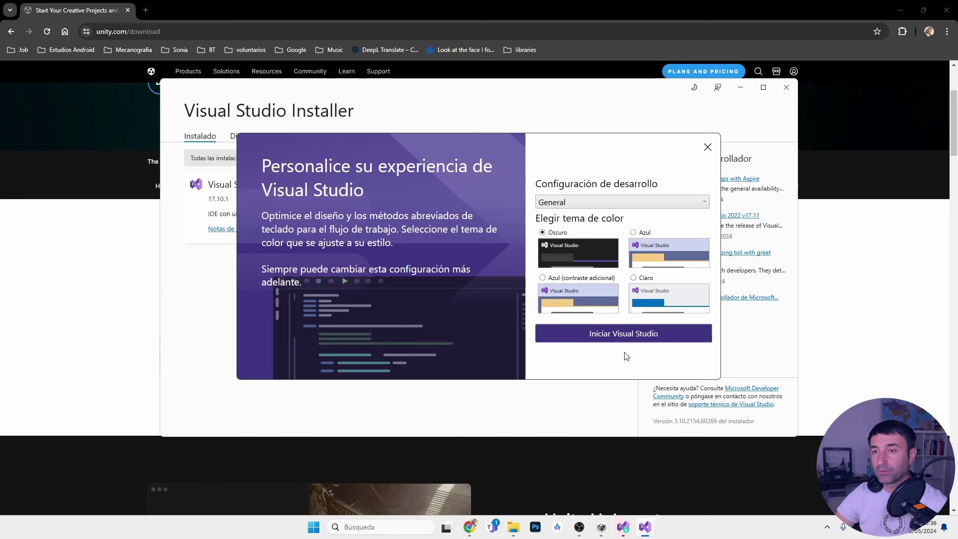
left_click(627, 335)
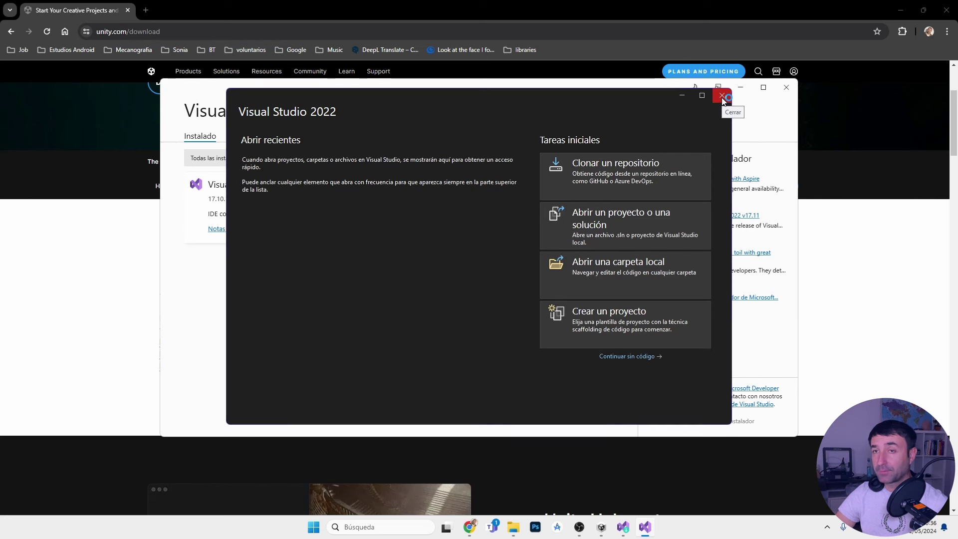
left_click(723, 99)
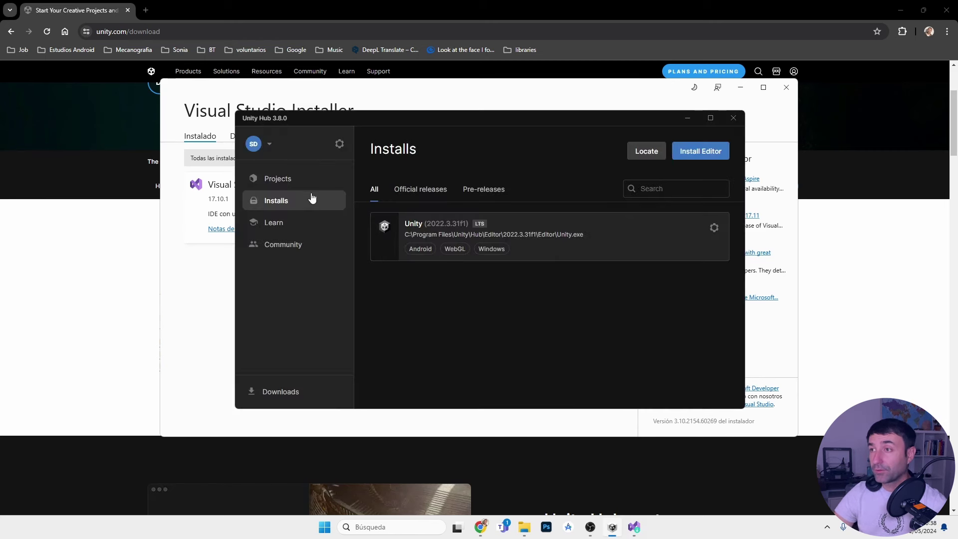
Go to Projects and start a new project with editor 2022.3.31f1.
left_click(288, 179)
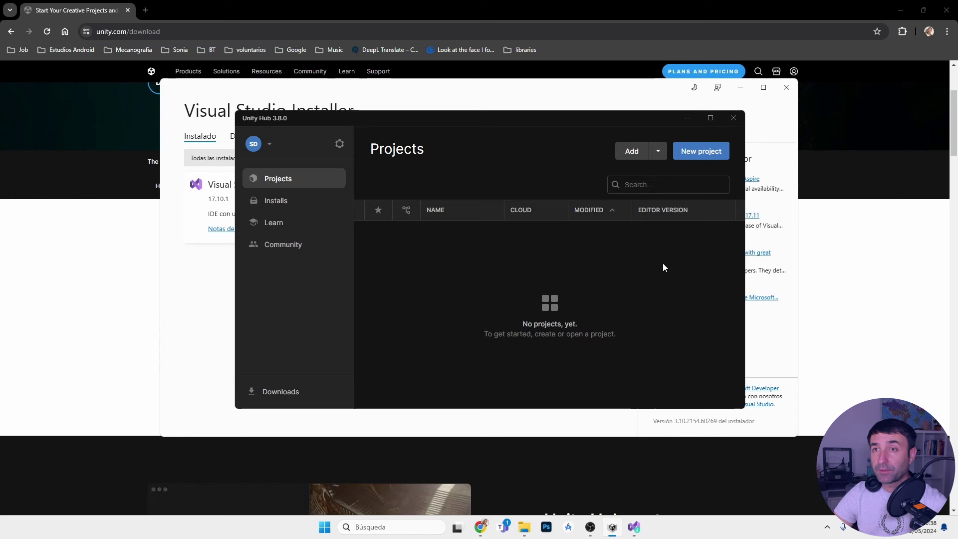
left_click(703, 152)
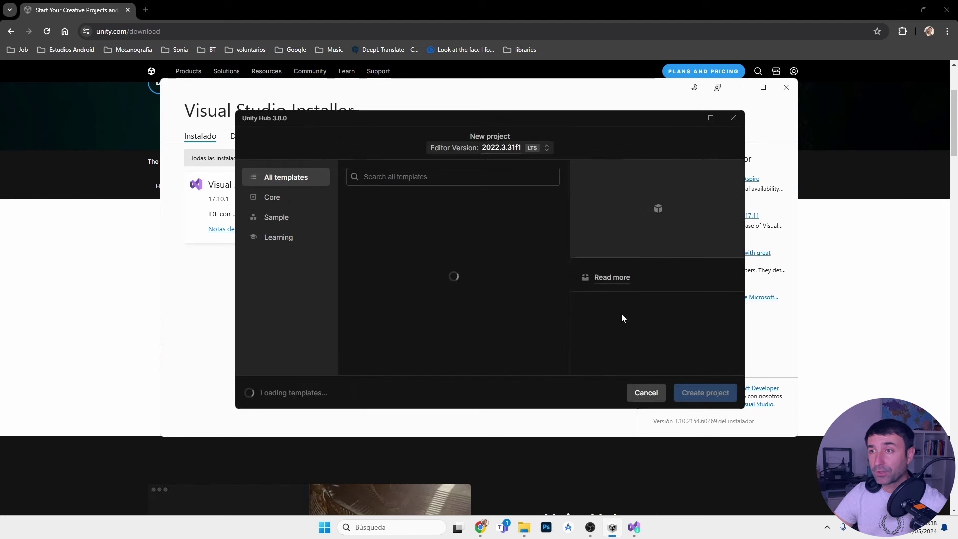
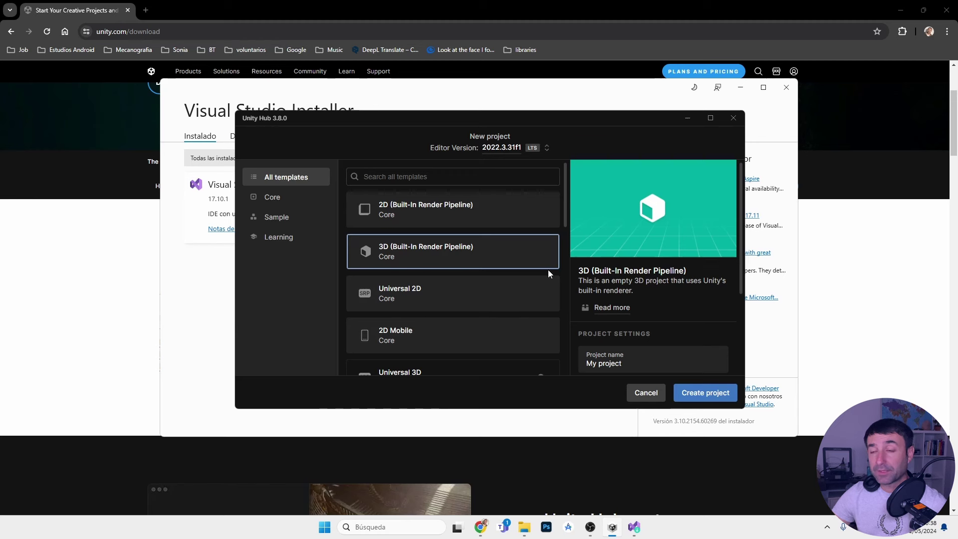
Choose the 2D Mobile template and name the project 'UnityLesson 1'.
scroll(387, 292, "down", 1)
left_click(387, 292)
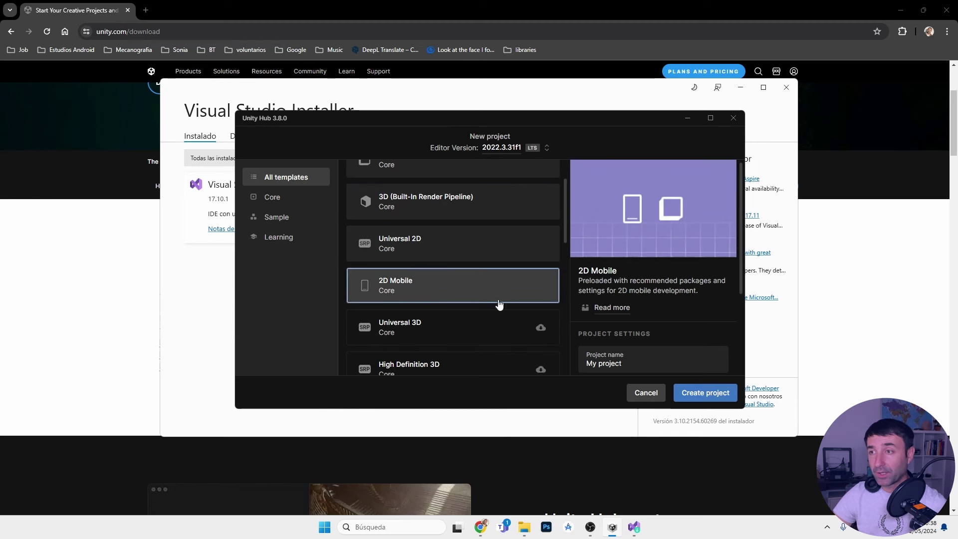
left_click(632, 364)
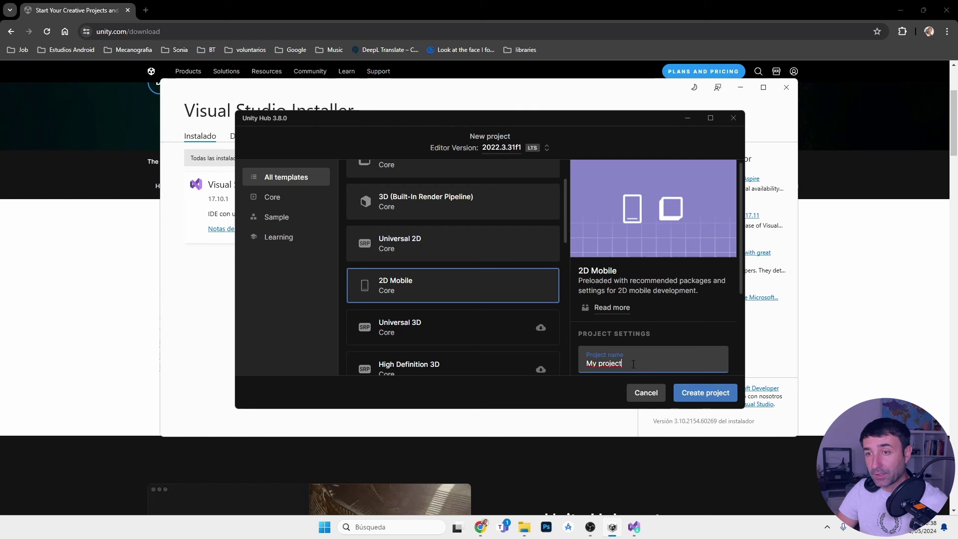
key("BackSpace")
key("BackSpace")
key("BackSpace")
key("BackSpace")
key("BackSpace")
key("BackSpace")
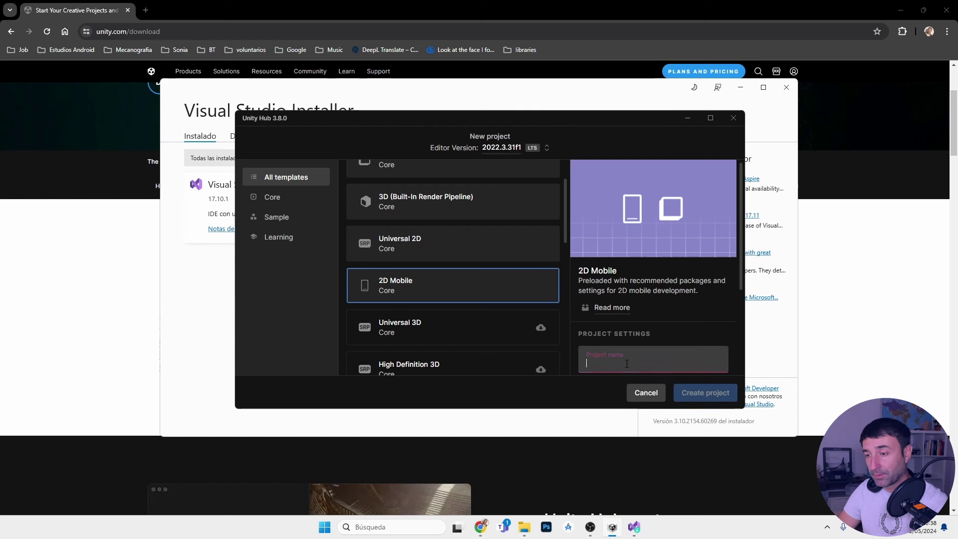
type("UnityLesso")
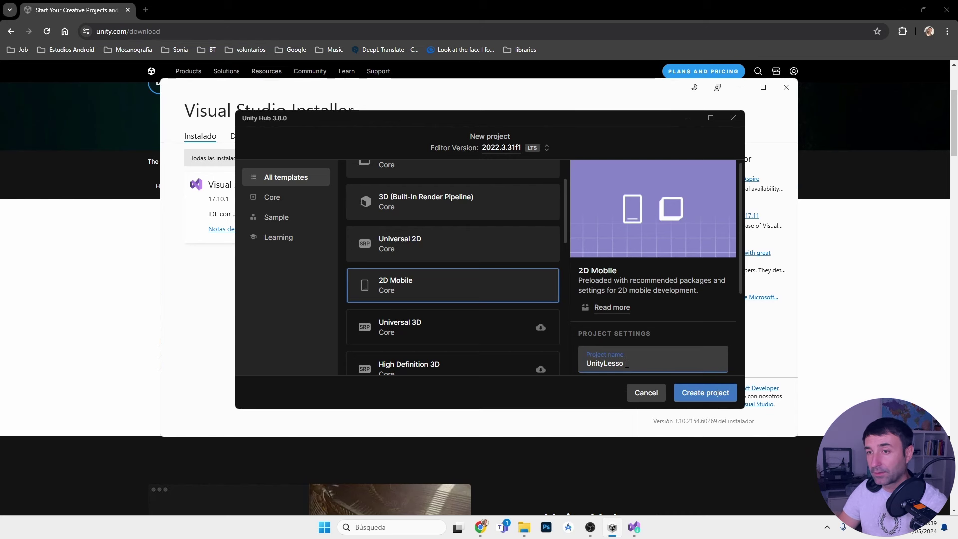
type("n 1")
Create the UnityLesson1 project, then add and open a C# script named Test in Assets.
left_click(718, 394)
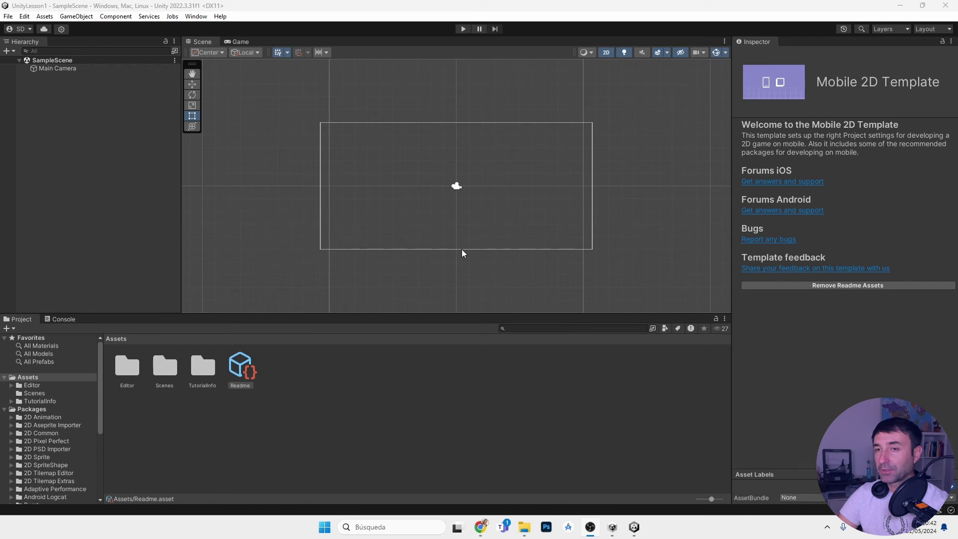
right_click(299, 387)
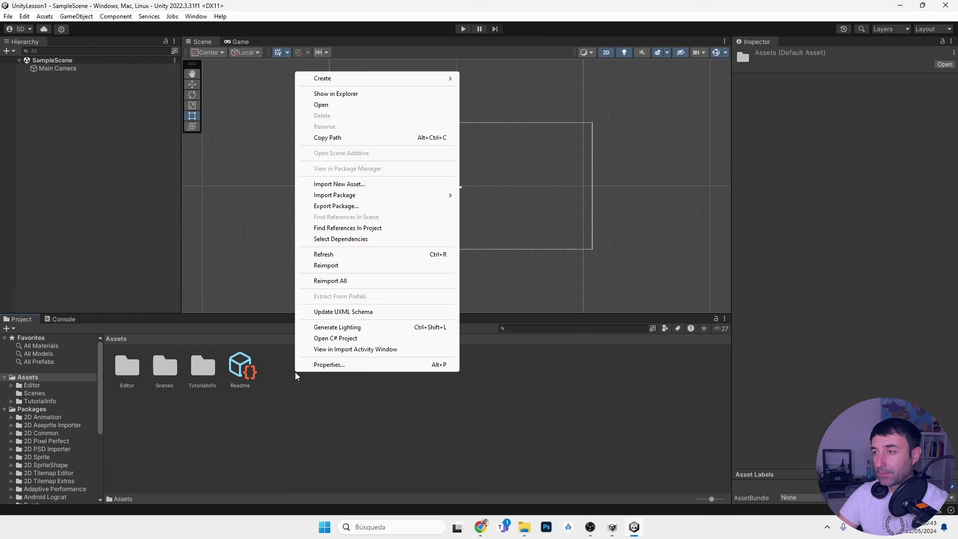
mouse_move(330, 80)
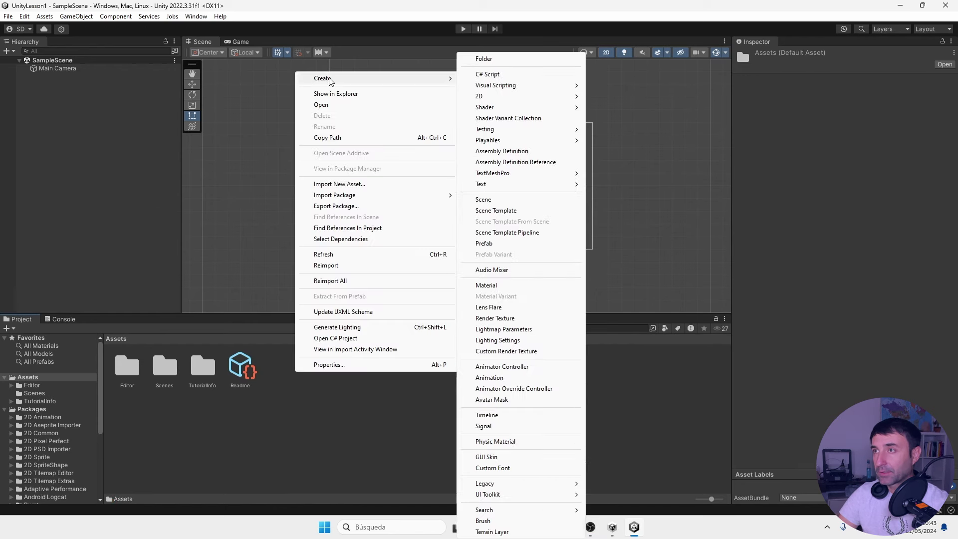
left_click(506, 78)
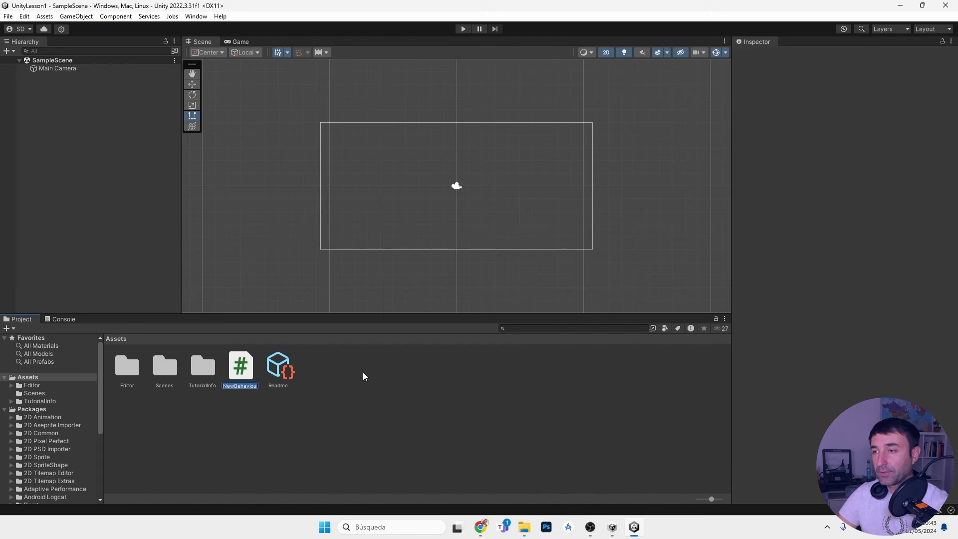
type("Test")
key("Return")
double_click(318, 369)
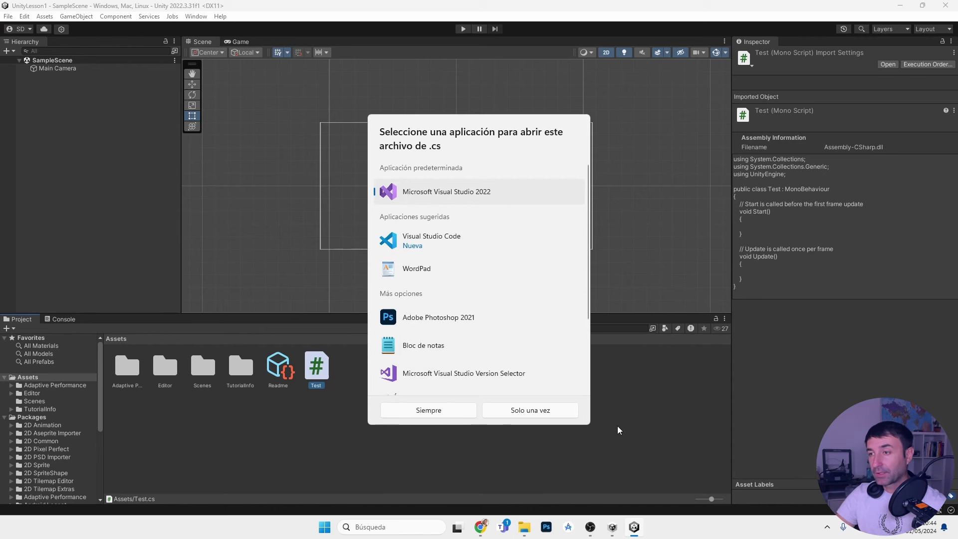
Dismiss the app chooser and set the External Script Editor preference to Visual Studio 2022.
left_click(639, 417)
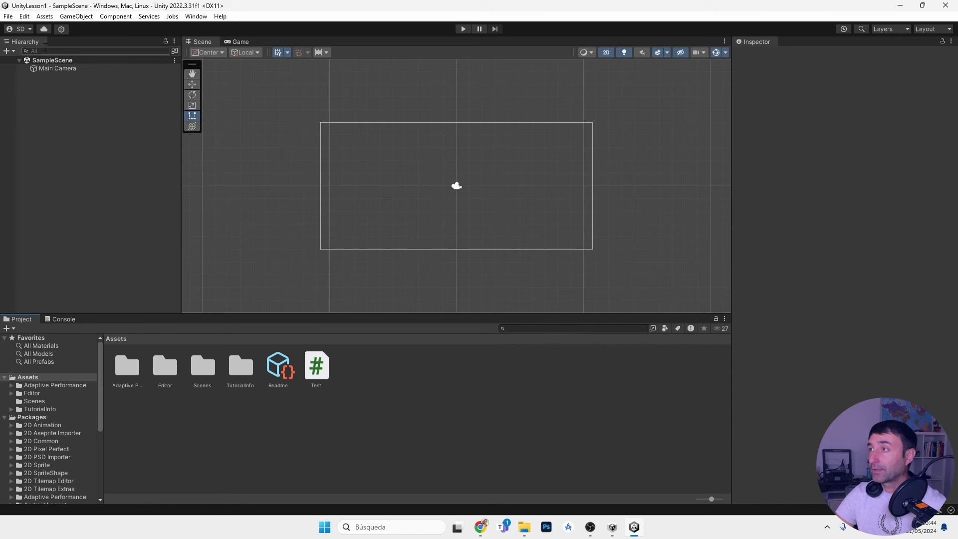
left_click(24, 16)
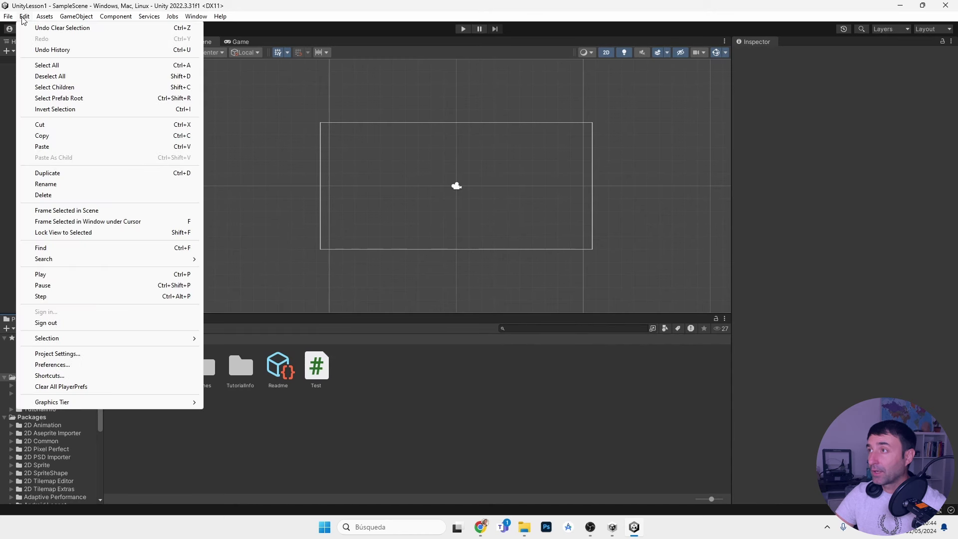
left_click(54, 365)
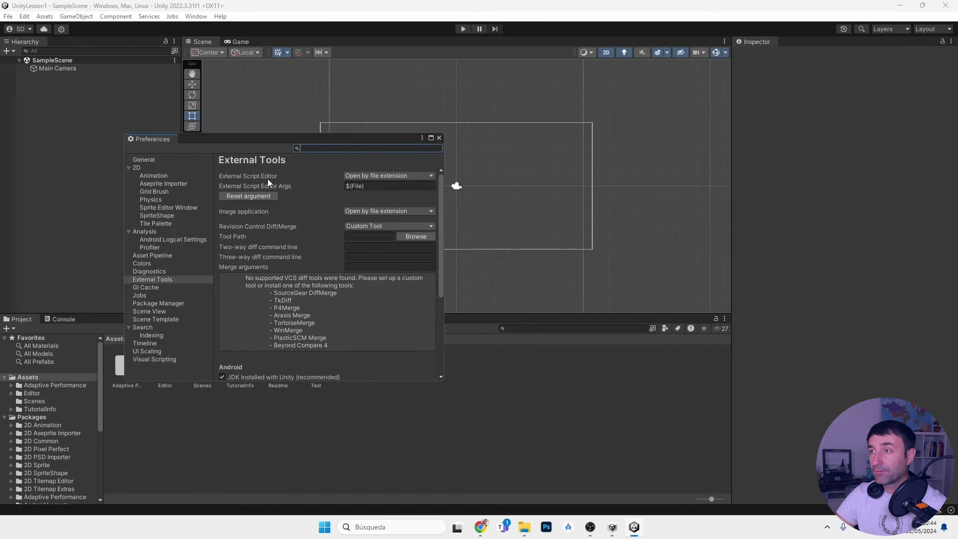
left_click(426, 177)
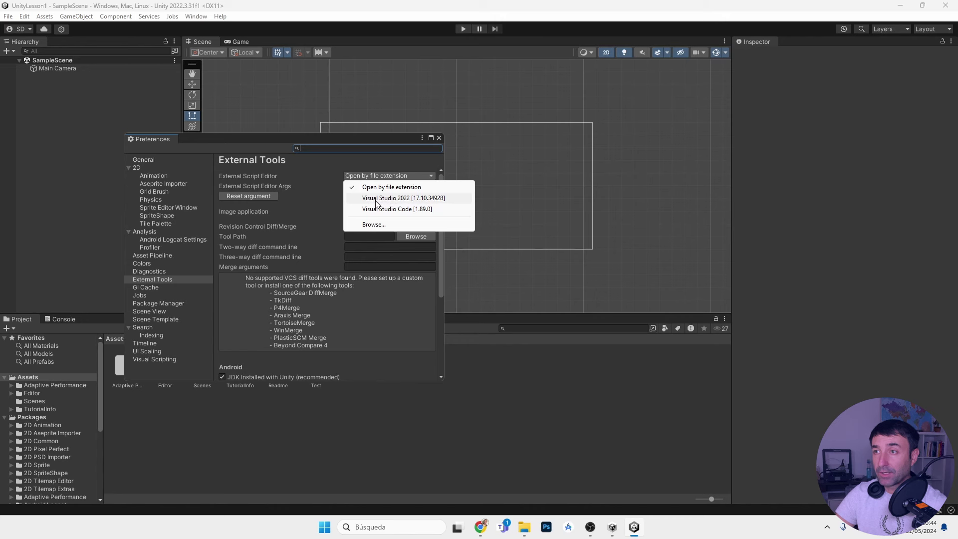
left_click(404, 199)
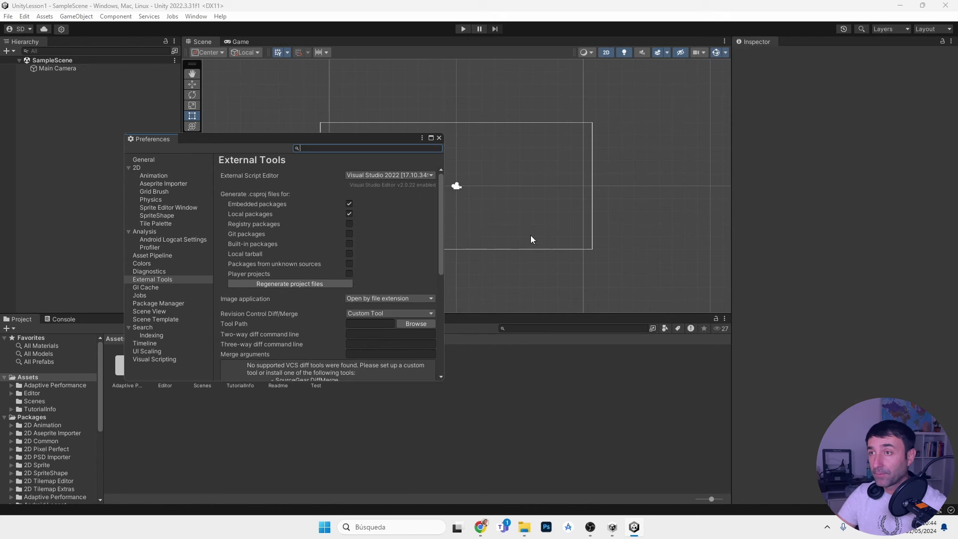
left_click(439, 138)
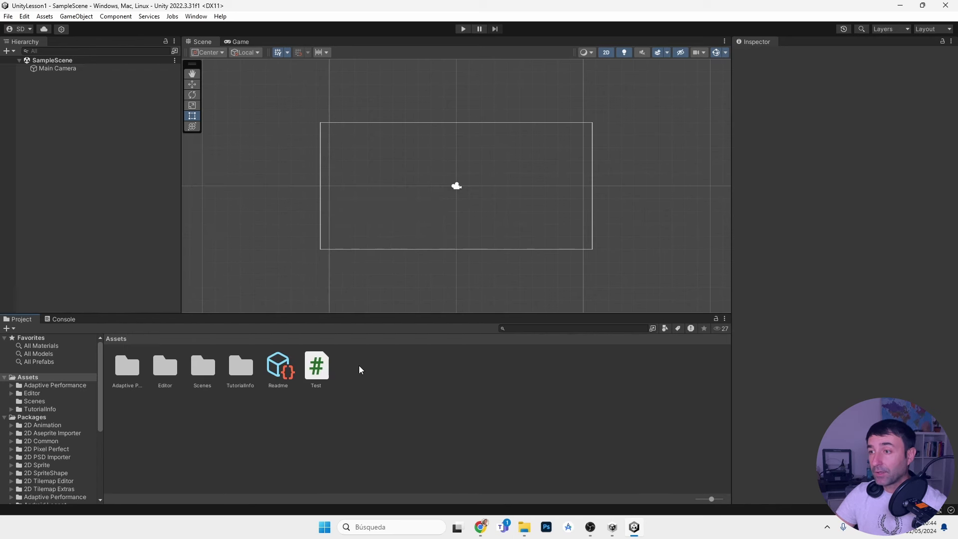
Type 'dghfjdfghdfgfdfghdfgh' into Test's Start method in Visual Studio, save, and return to Unity.
double_click(323, 370)
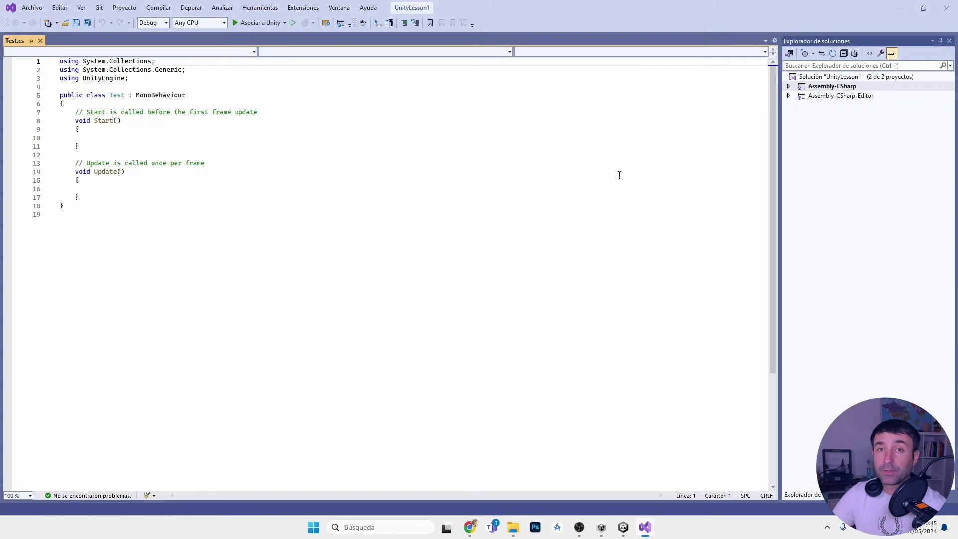
left_click(100, 148)
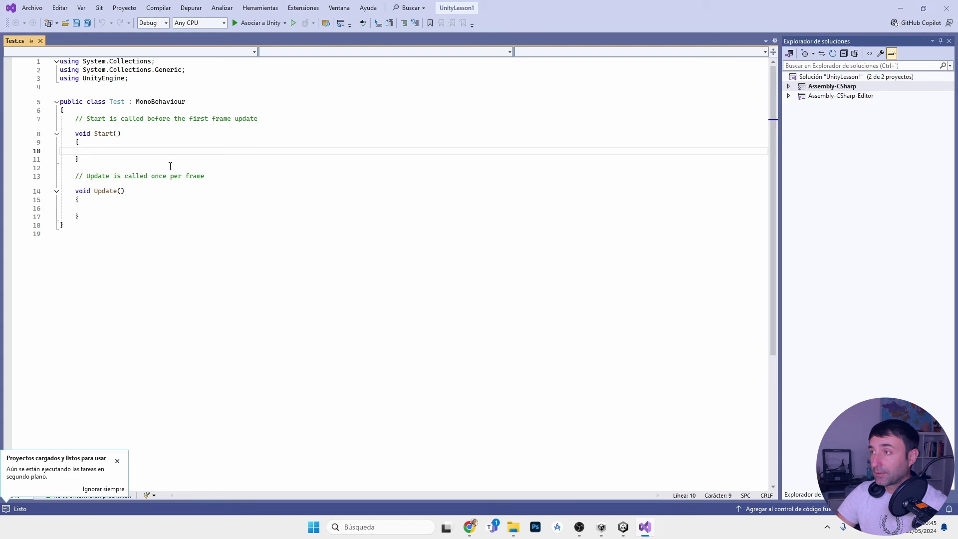
type("dghfjdfghdfgfdfghdfgh")
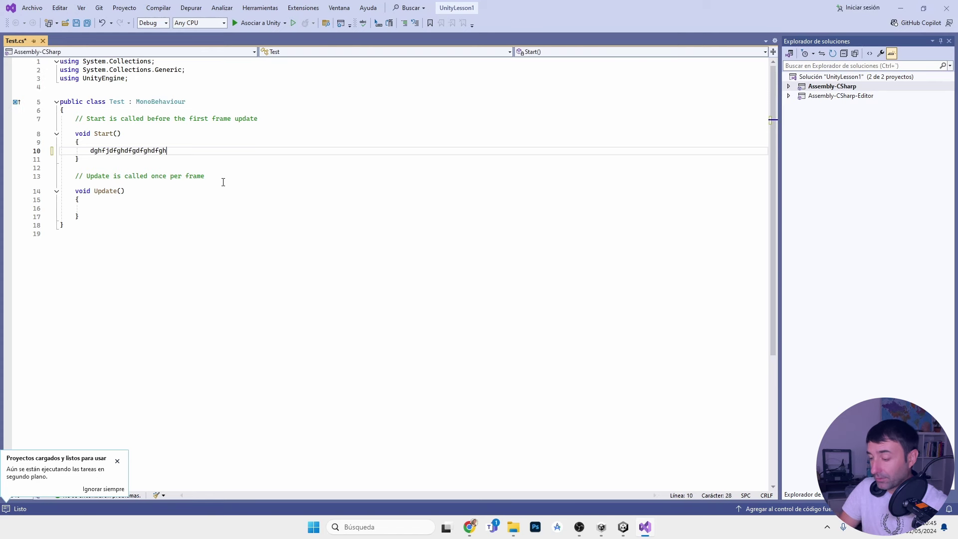
key("ctrl+s")
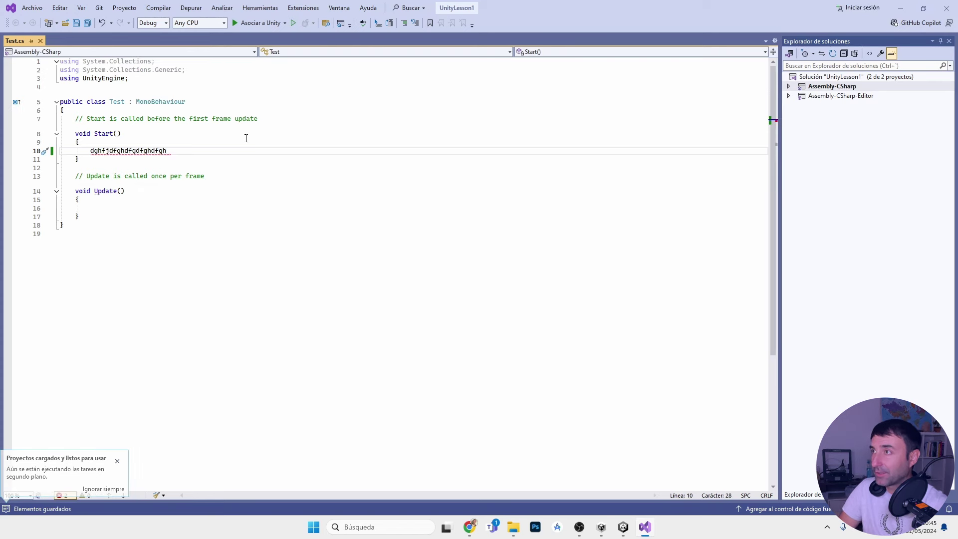
left_click(600, 527)
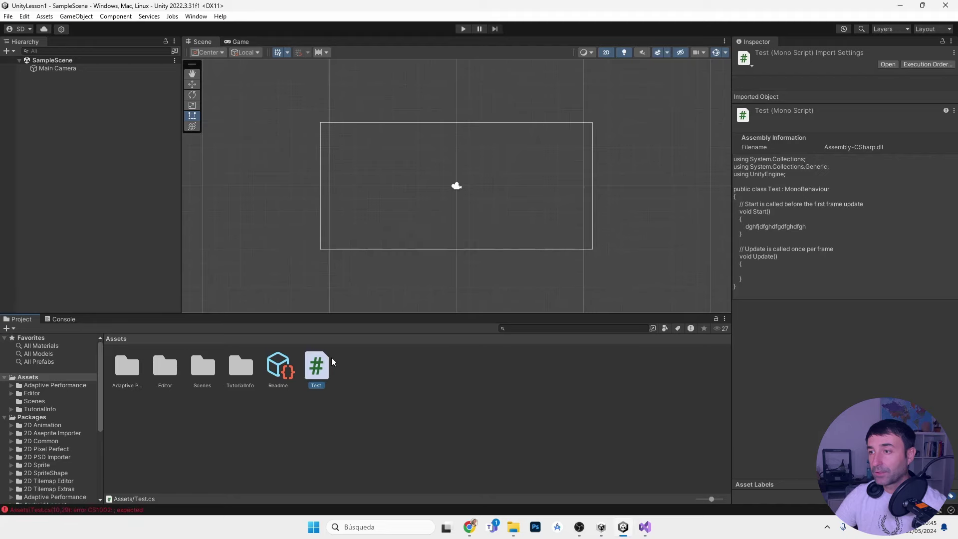
Reopen Test.cs, select the nonsense identifier in Start, then close Visual Studio.
double_click(320, 366)
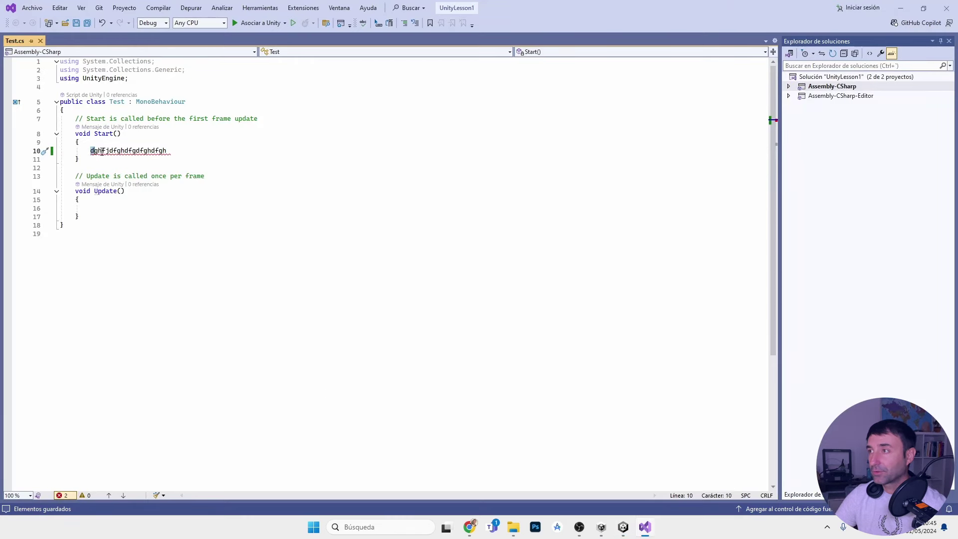
double_click(128, 150)
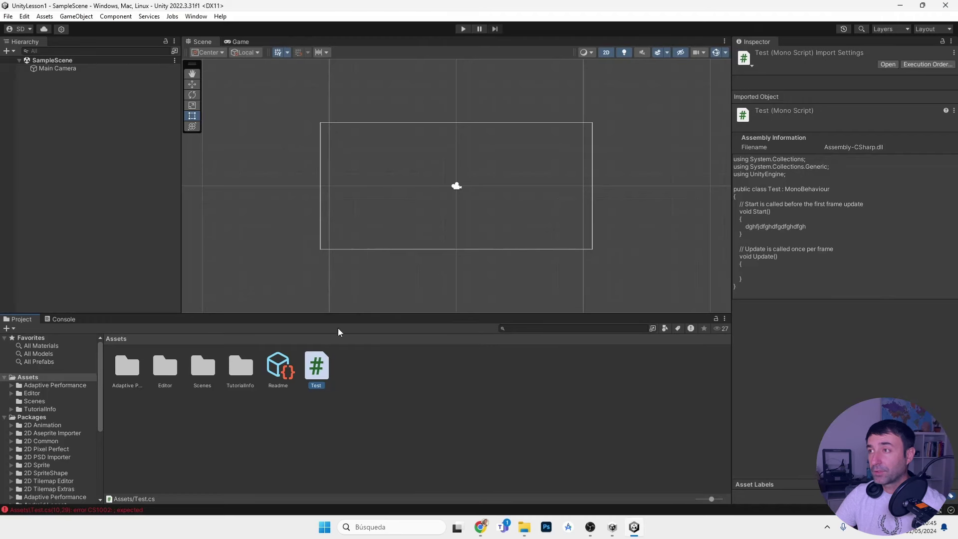
double_click(319, 374)
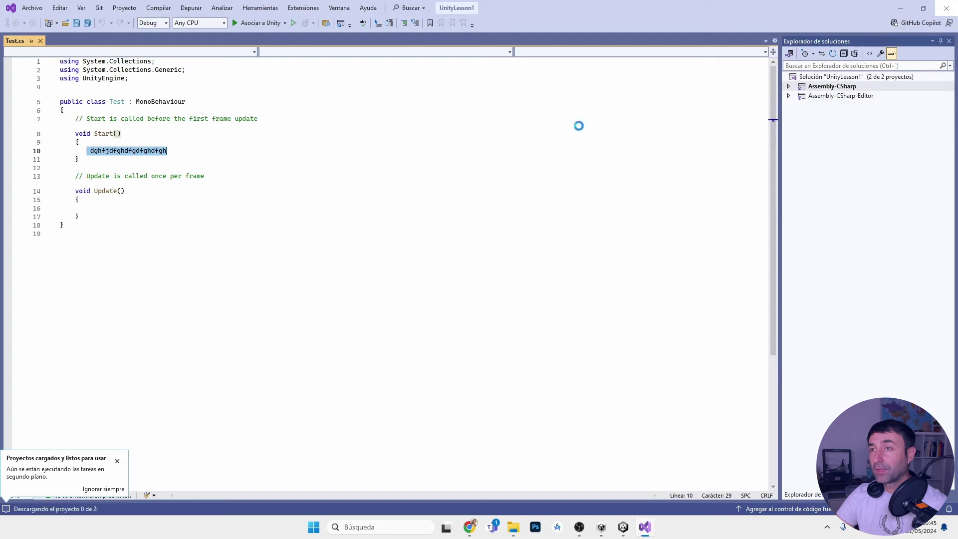
key("alt+F4")
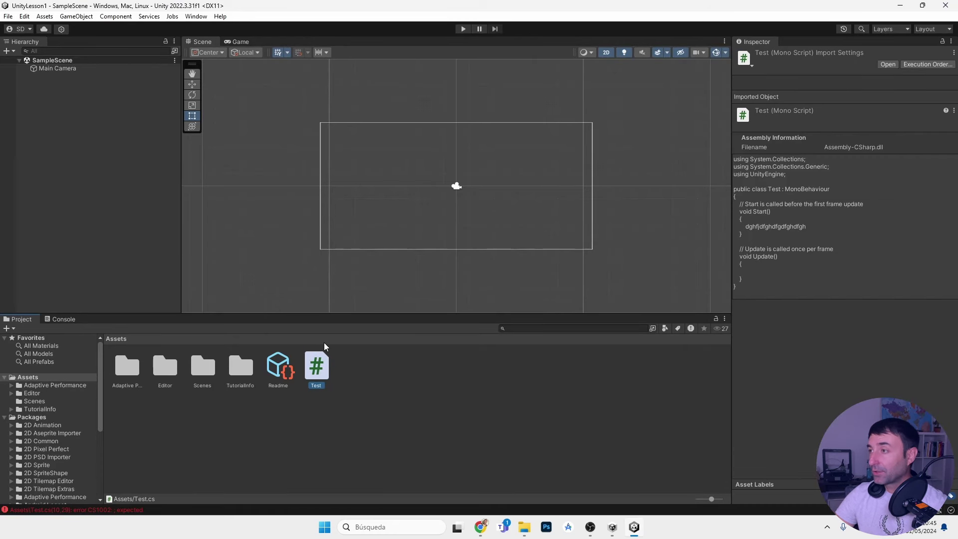
Open Build Settings and preview the Android and WebGL platforms, ending on Windows, Mac, Linux.
left_click(8, 17)
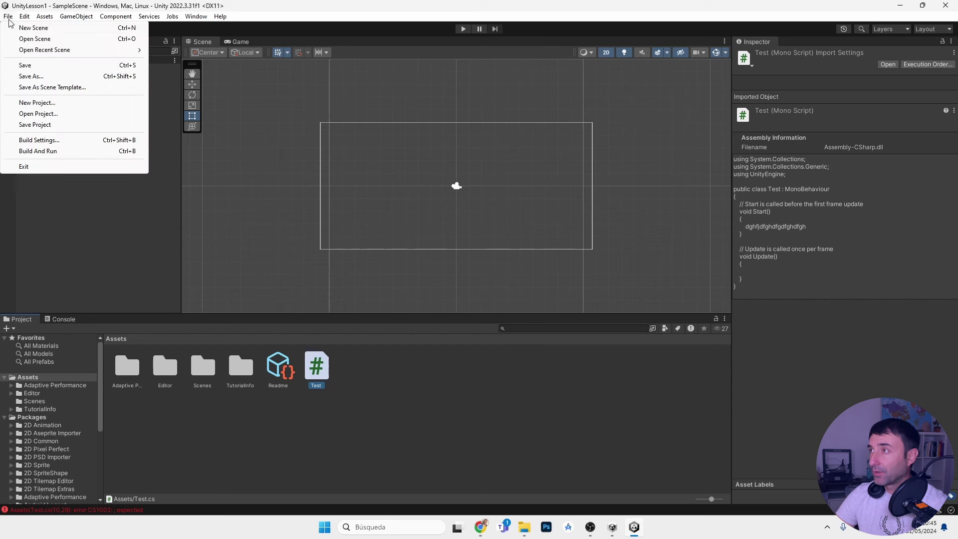
left_click(52, 141)
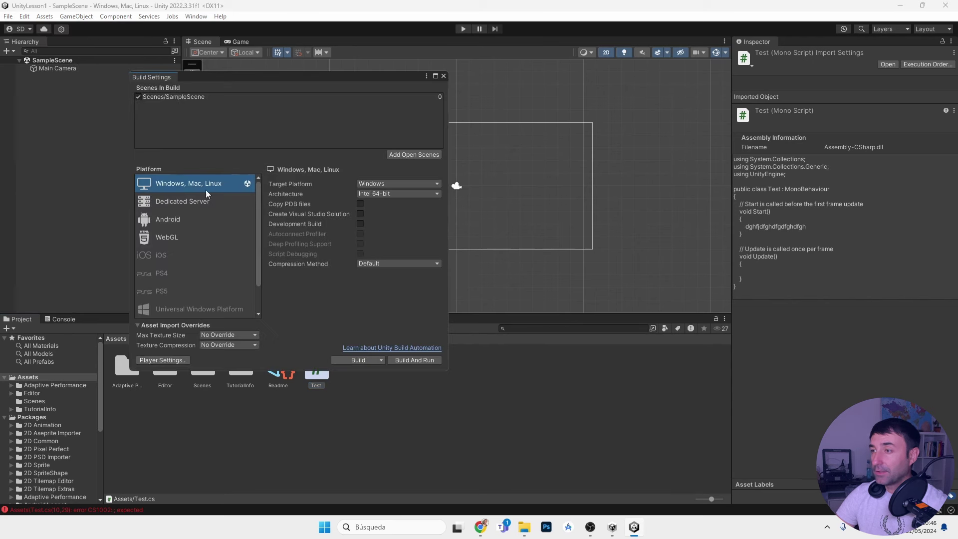
left_click(173, 223)
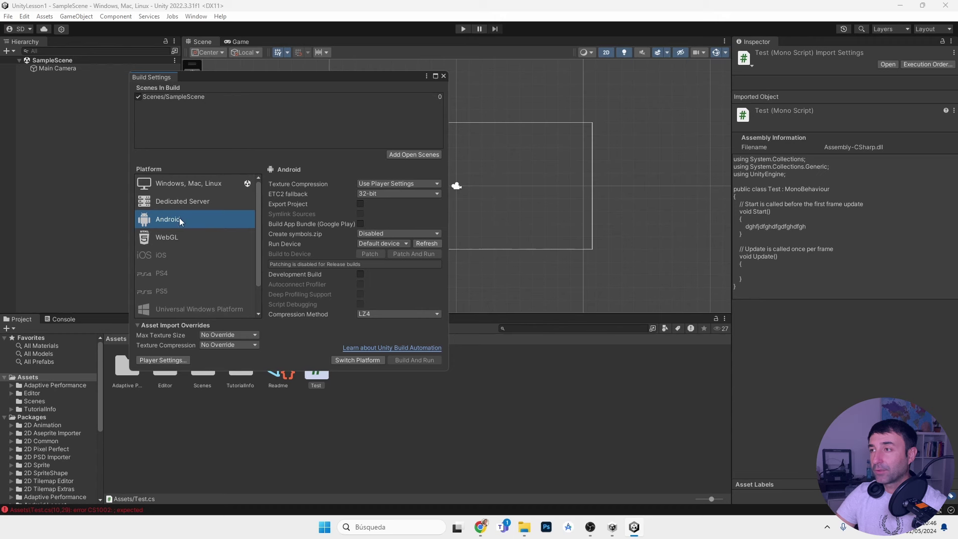
left_click(191, 185)
left_click(175, 235)
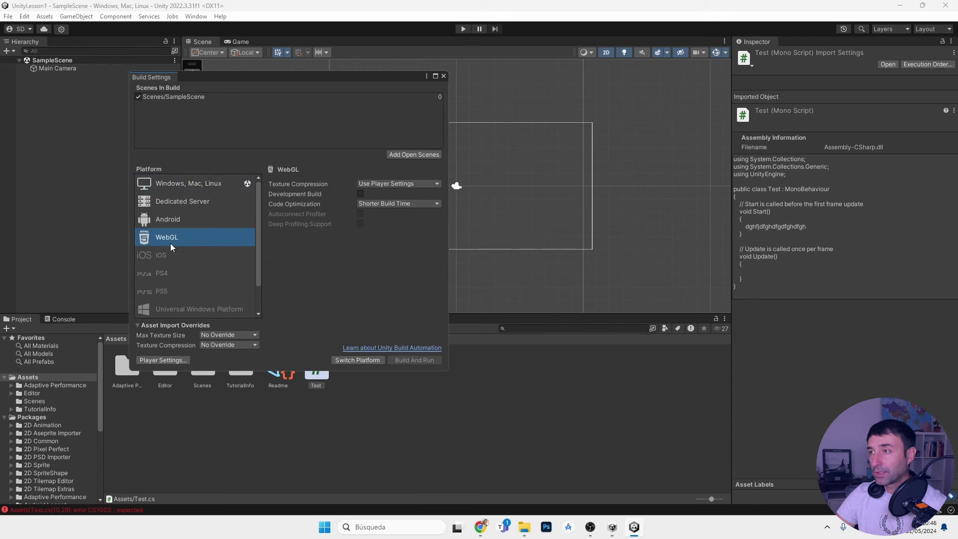
left_click(205, 183)
left_click(192, 237)
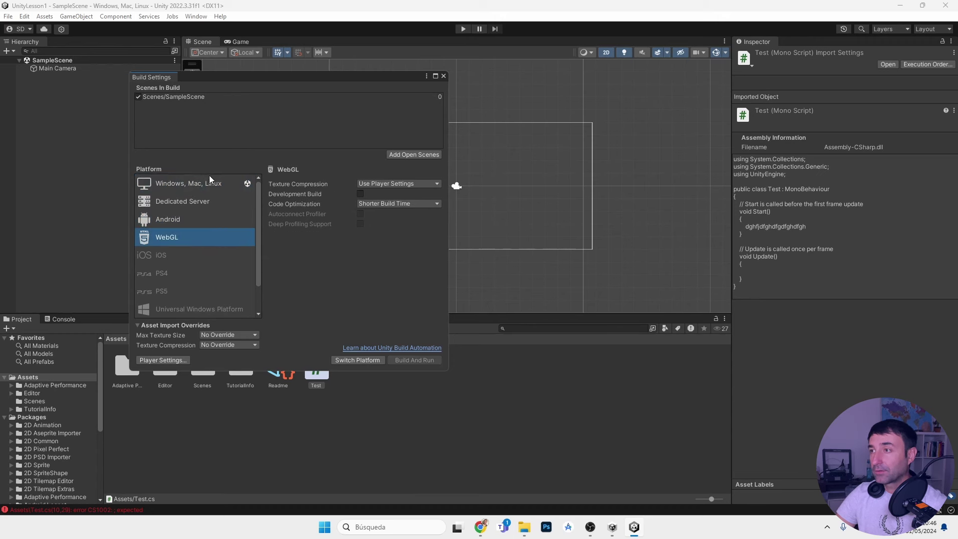
left_click(202, 184)
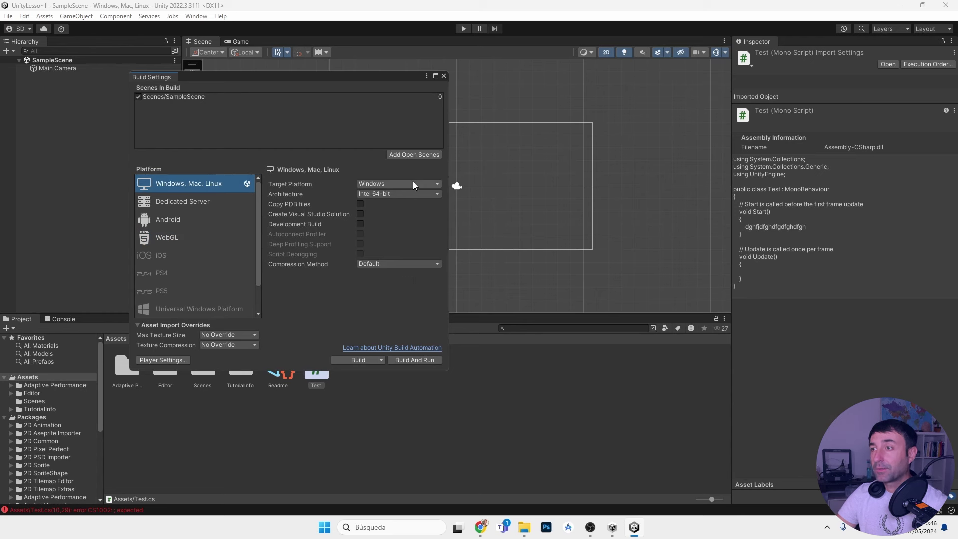
Close Build Settings, collapse SampleScene, browse the Assets folders, then show the Unity download page in Chrome.
left_click(443, 75)
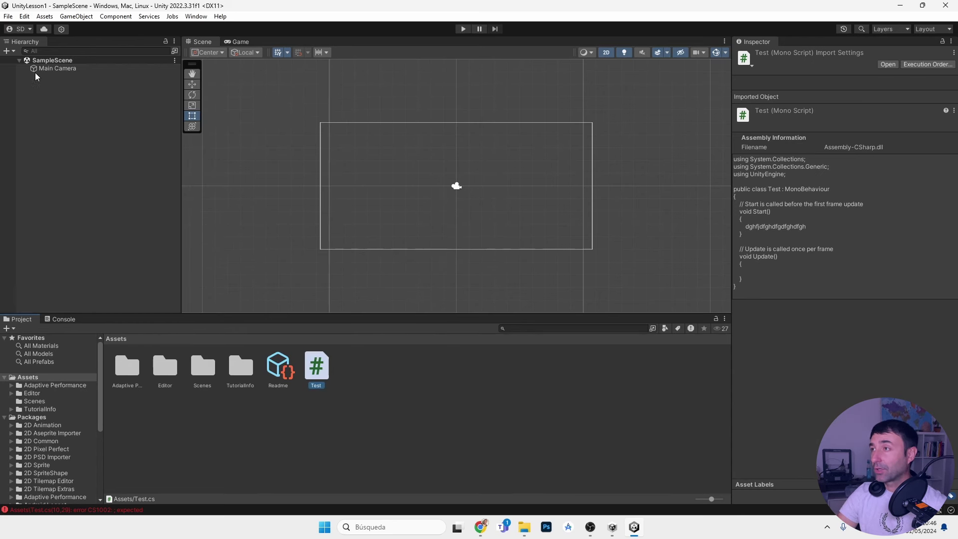
left_click(19, 61)
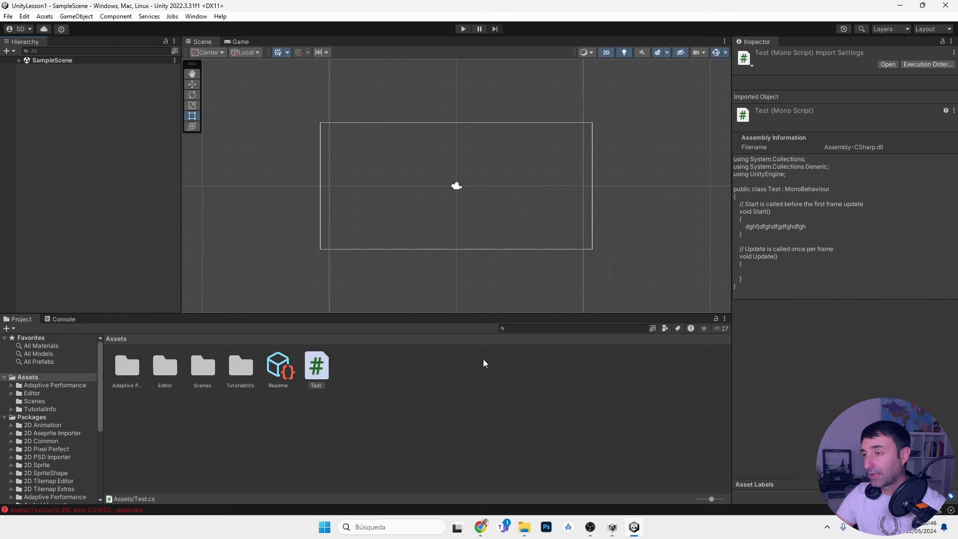
left_click(127, 367)
left_click(171, 369)
left_click(203, 367)
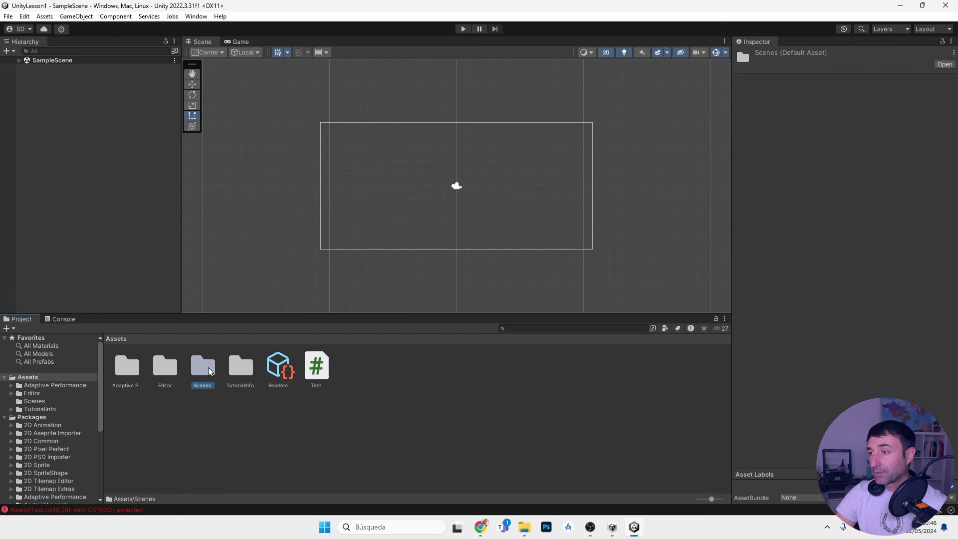
left_click(241, 367)
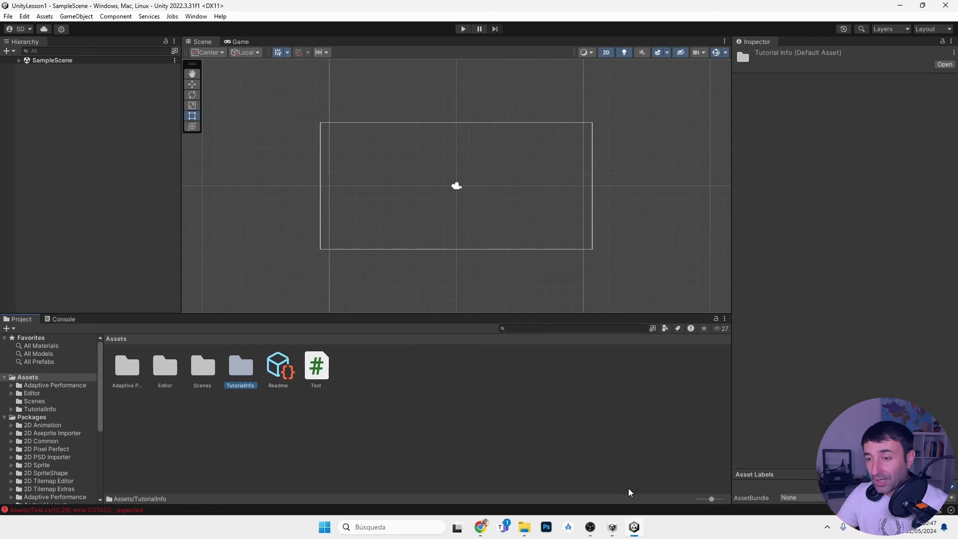
left_click(479, 527)
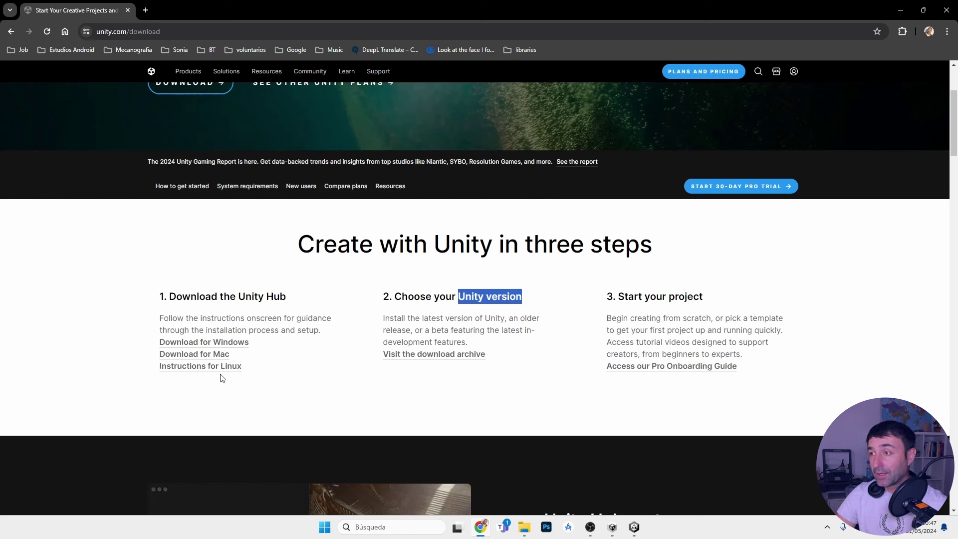
left_click_drag(239, 296, 287, 297)
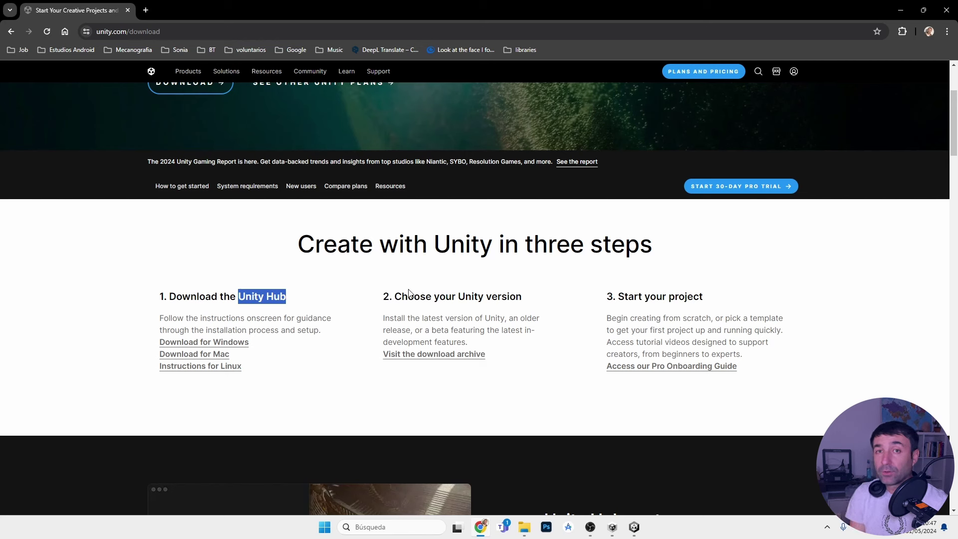
mouse_move(240, 297)
left_mouse_down()
mouse_move(272, 295)
mouse_move(238, 296)
left_mouse_up()
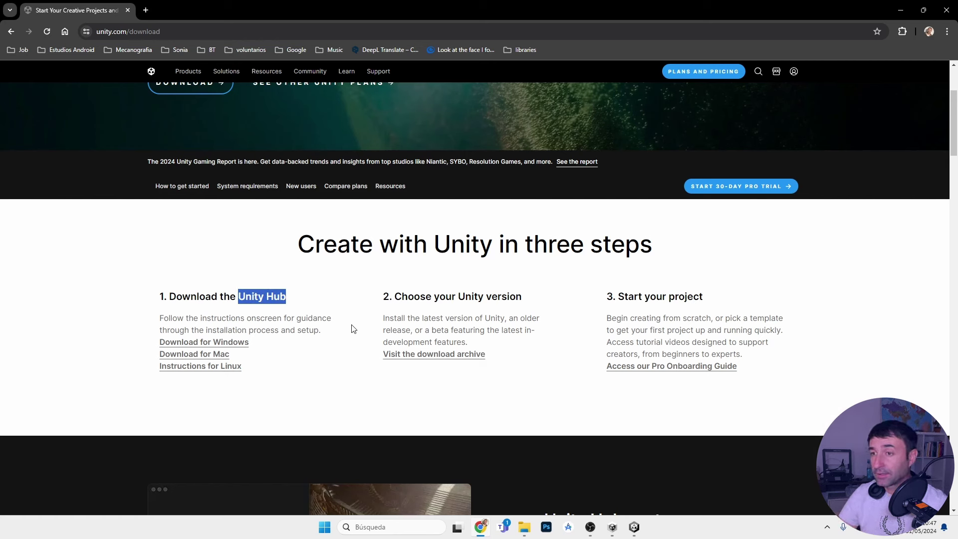
left_click(301, 307)
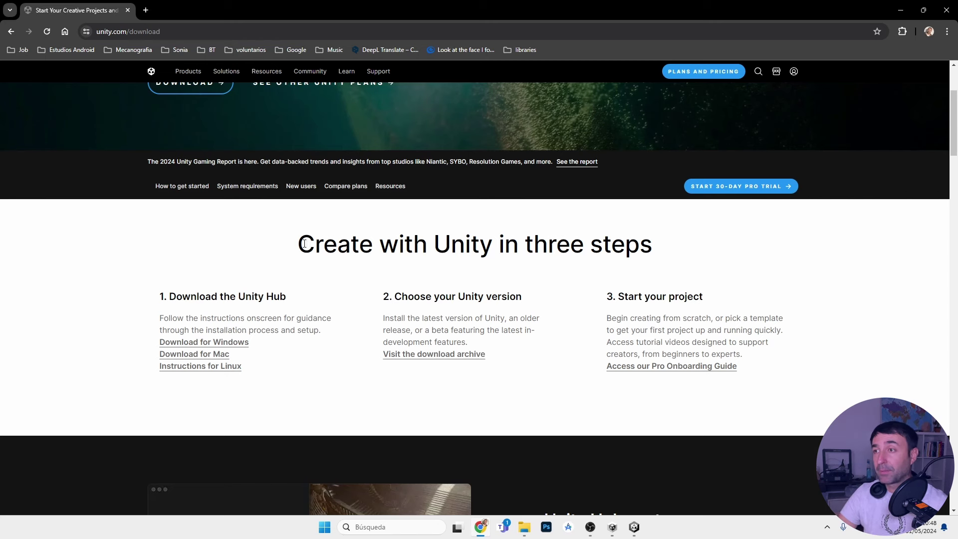
left_click_drag(304, 243, 676, 240)
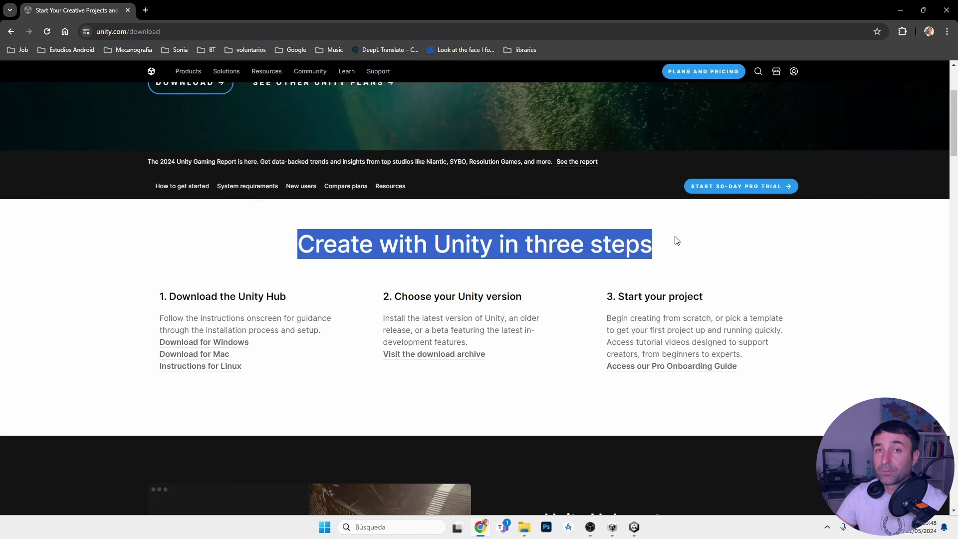